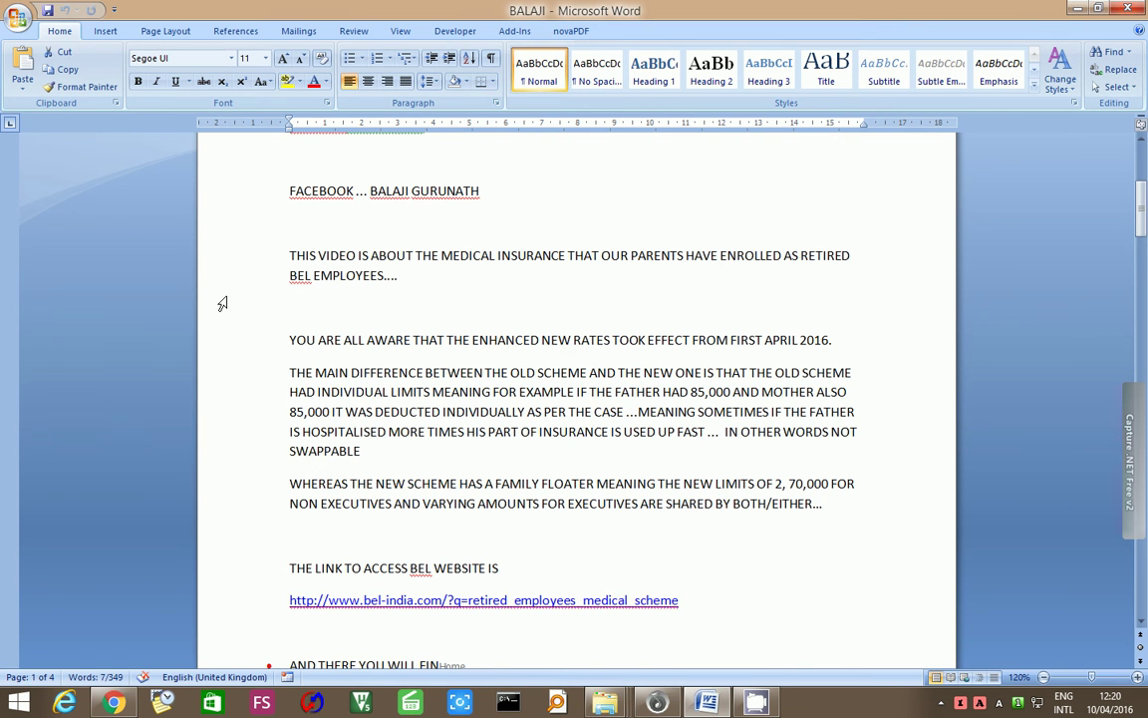
Bring Chrome forward on the BEL Retired Employees Medical Scheme page listing BERECHS documents
{"action": "scroll", "coordinate": [222, 304], "scroll_direction": "down", "scroll_amount": 1}
{"action": "scroll", "coordinate": [222, 304], "scroll_direction": "down", "scroll_amount": 1}
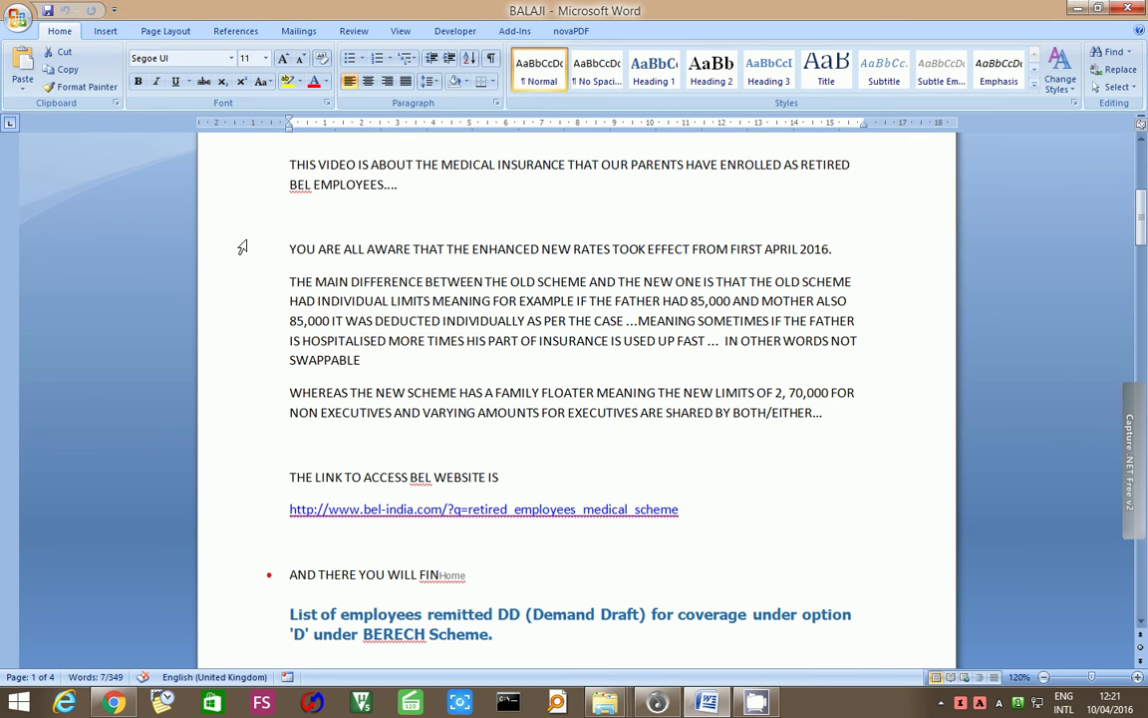
{"action": "scroll", "coordinate": [373, 426], "scroll_direction": "down", "scroll_amount": 2}
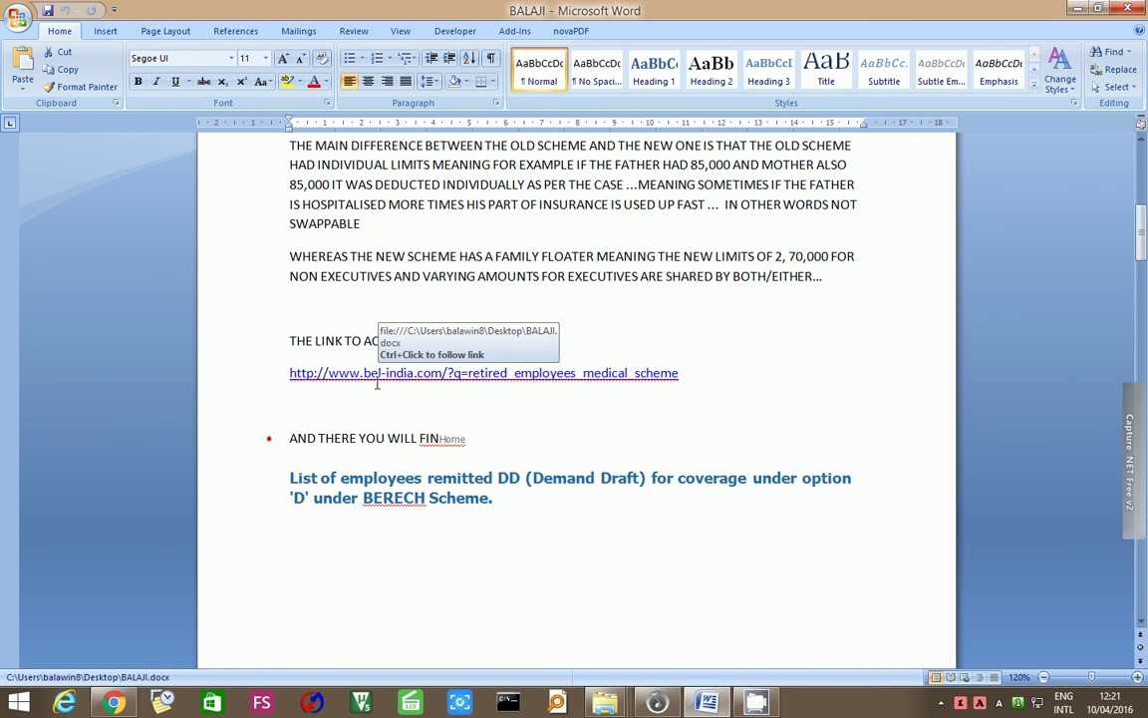
{"action": "left_click", "coordinate": [115, 704]}
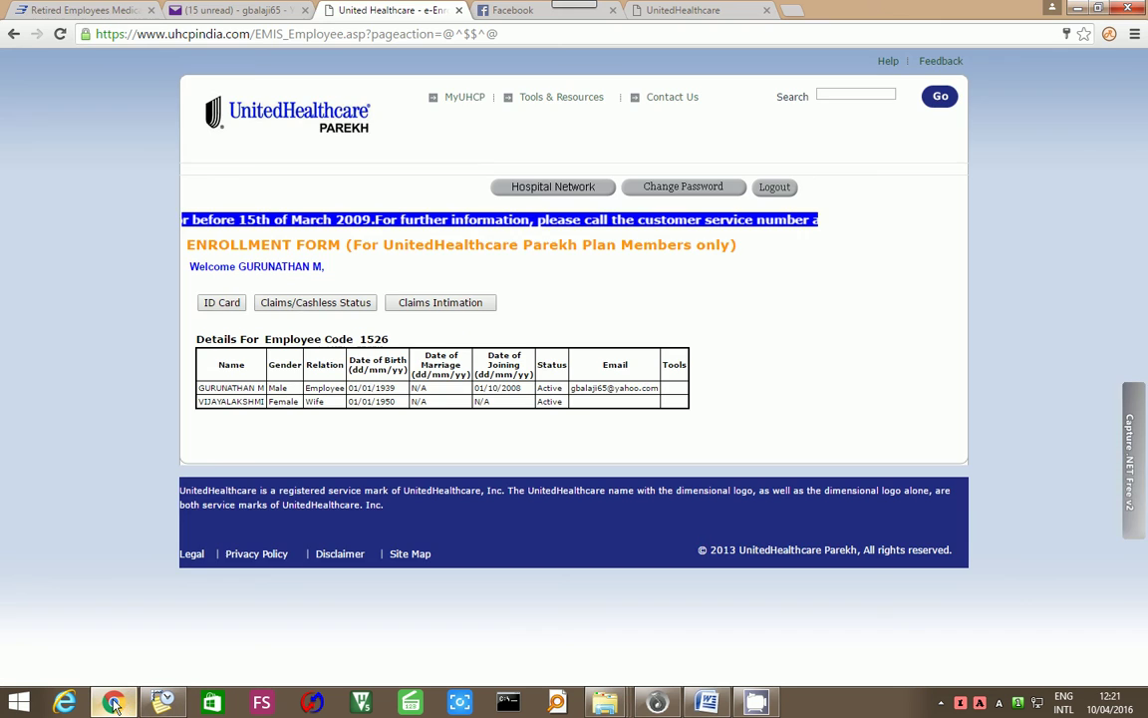
{"action": "left_click", "coordinate": [113, 10]}
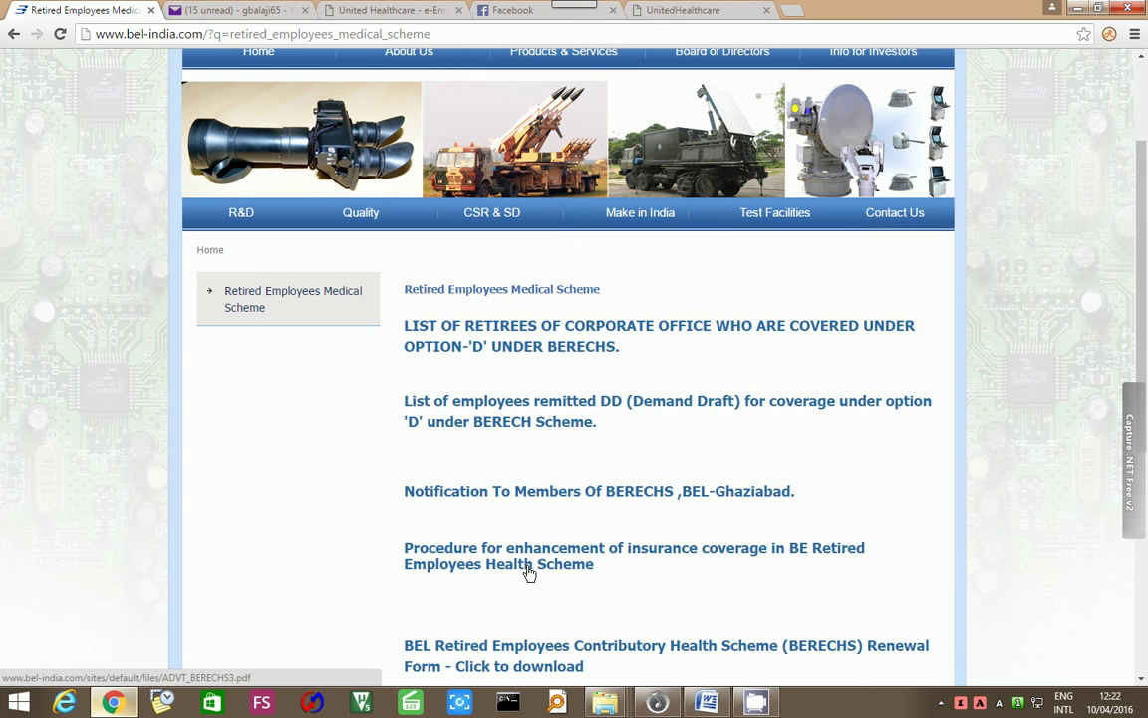
{"action": "key", "text": "alt+Tab"}
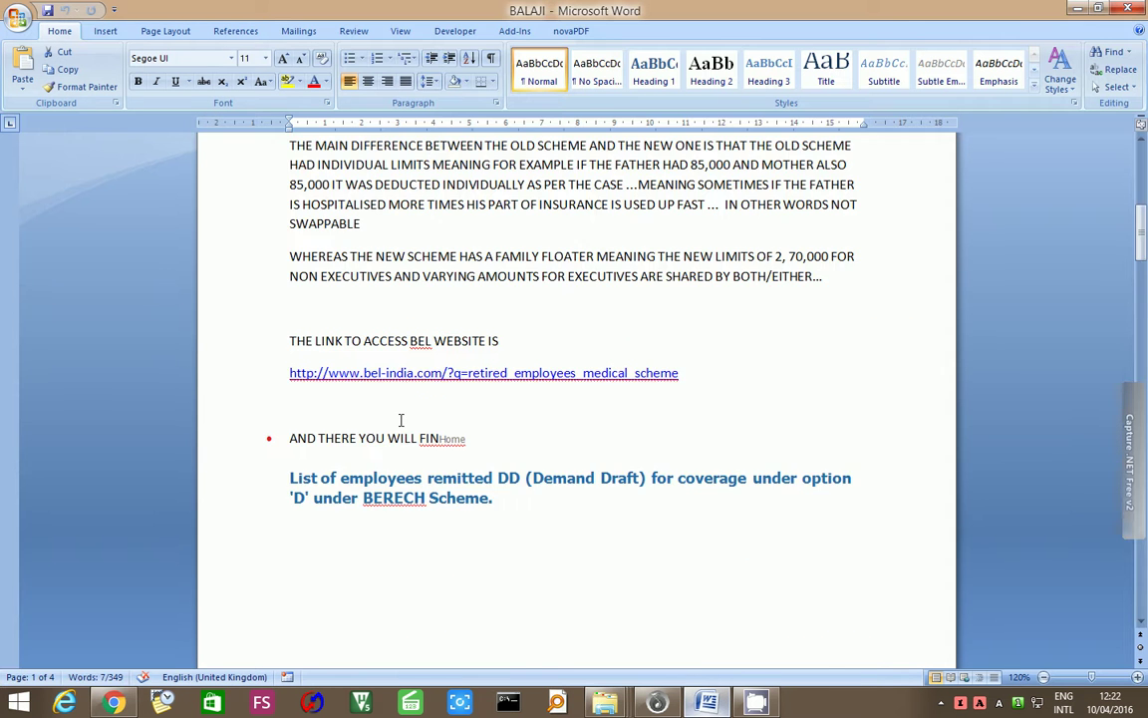
{"action": "scroll", "coordinate": [400, 419], "scroll_direction": "down", "scroll_amount": 20}
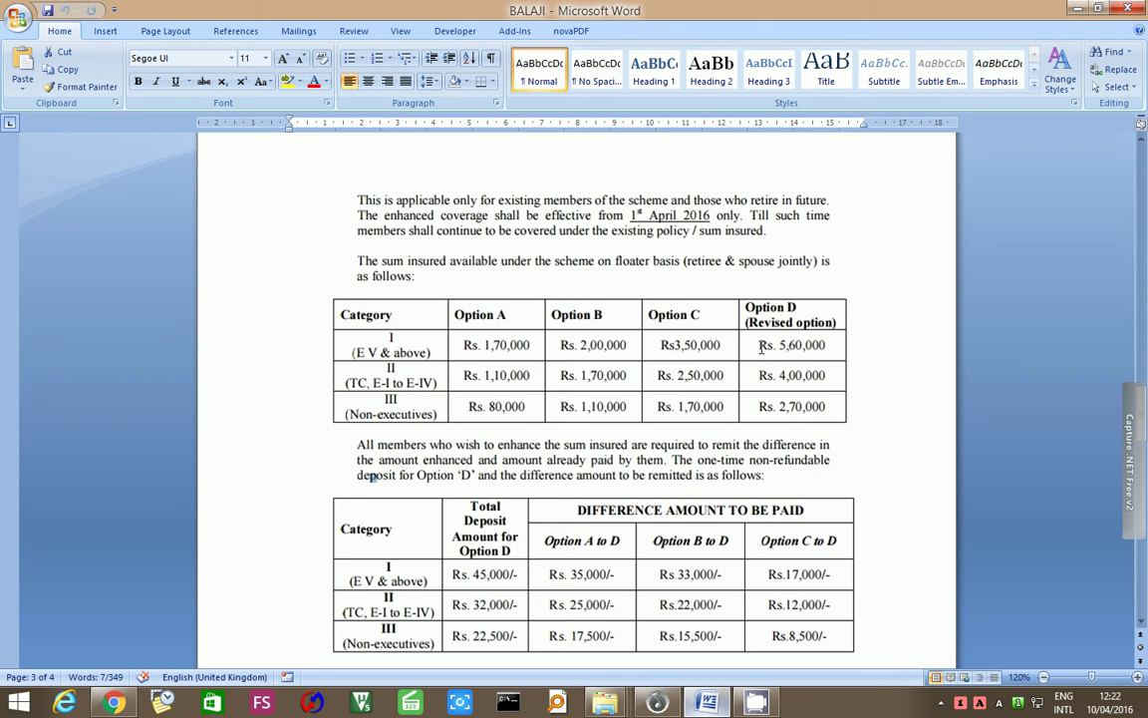
{"action": "scroll", "coordinate": [761, 347], "scroll_direction": "down", "scroll_amount": 2}
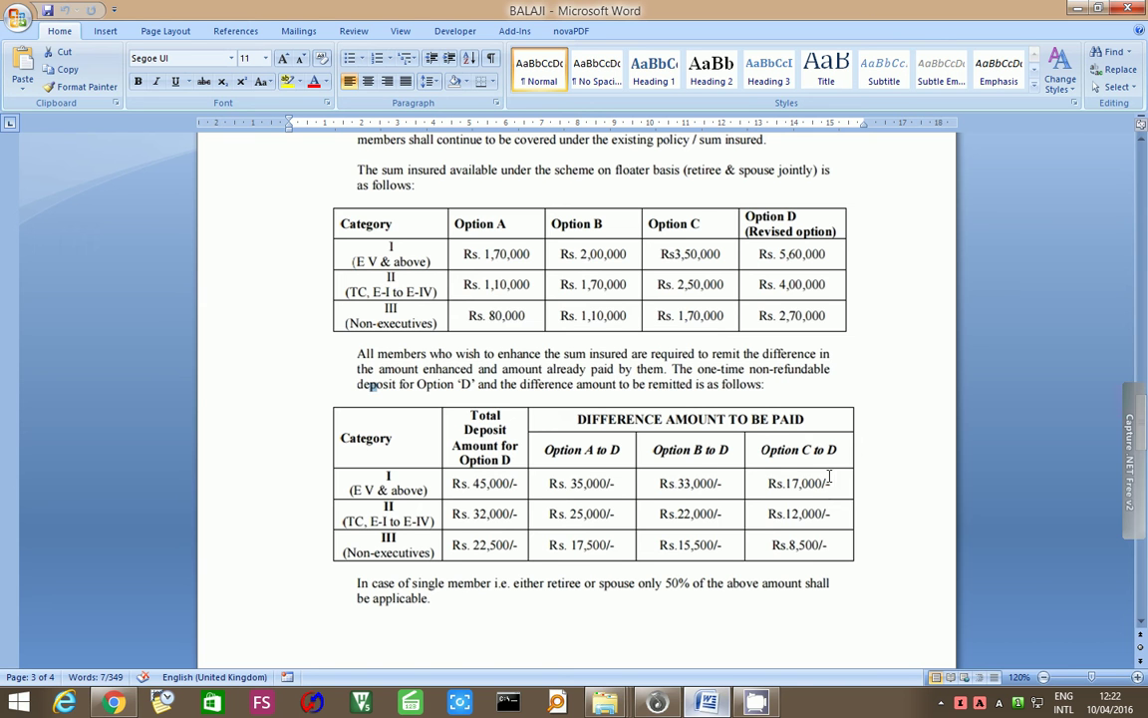
{"action": "scroll", "coordinate": [828, 478], "scroll_direction": "up", "scroll_amount": 1}
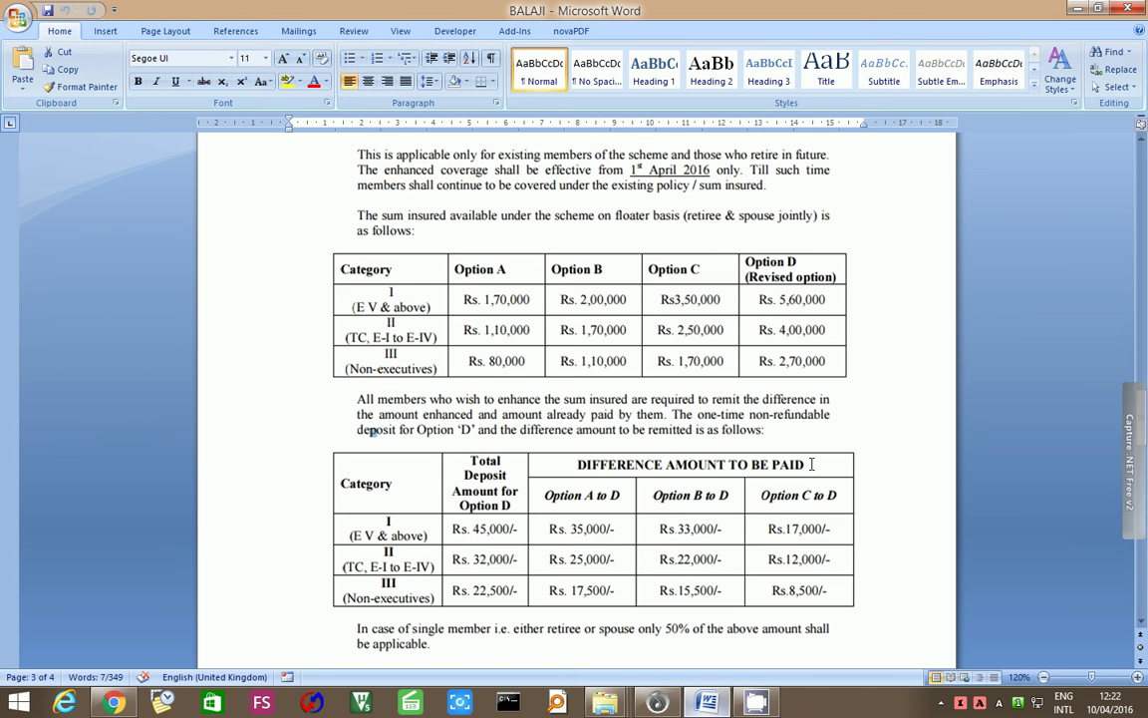
{"action": "left_click", "coordinate": [113, 702]}
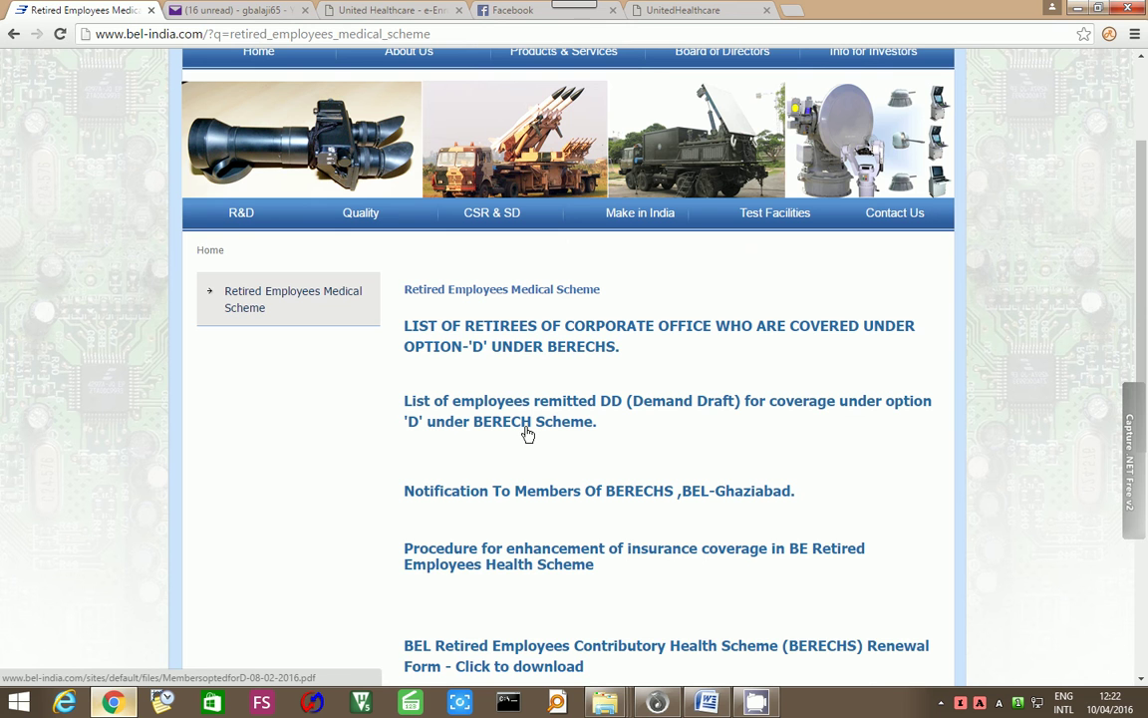
{"action": "key", "text": "alt+Tab"}
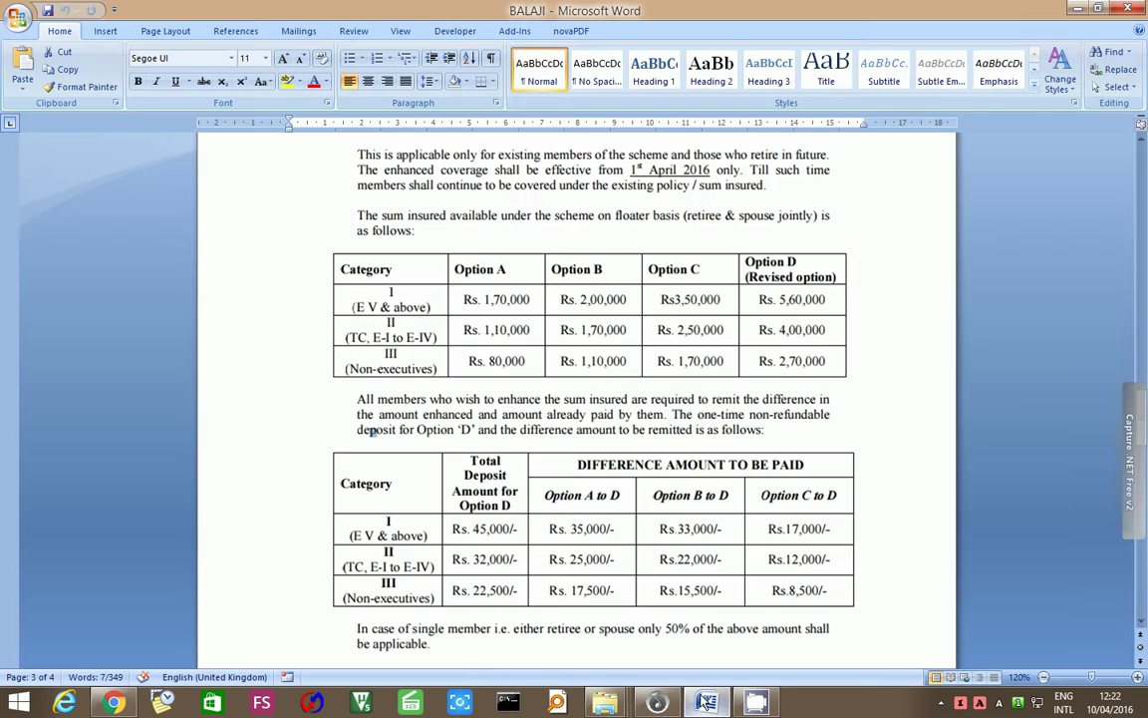
{"action": "scroll", "coordinate": [588, 523], "scroll_direction": "up", "scroll_amount": 10}
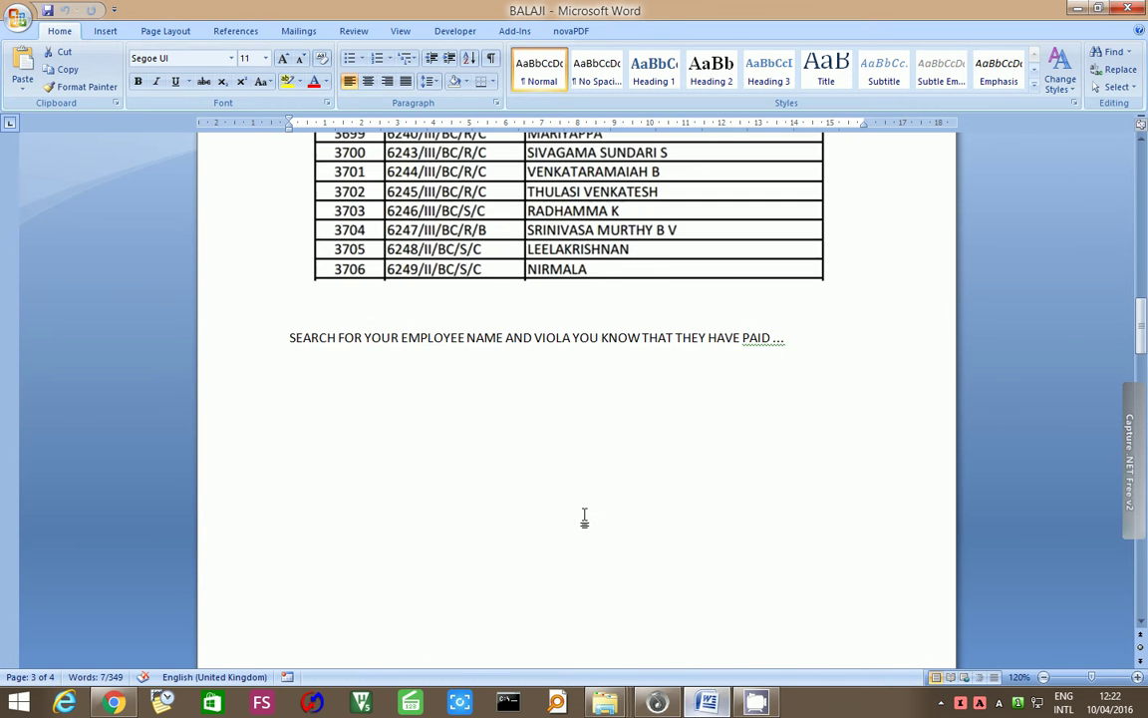
{"action": "scroll", "coordinate": [585, 517], "scroll_direction": "up", "scroll_amount": 3}
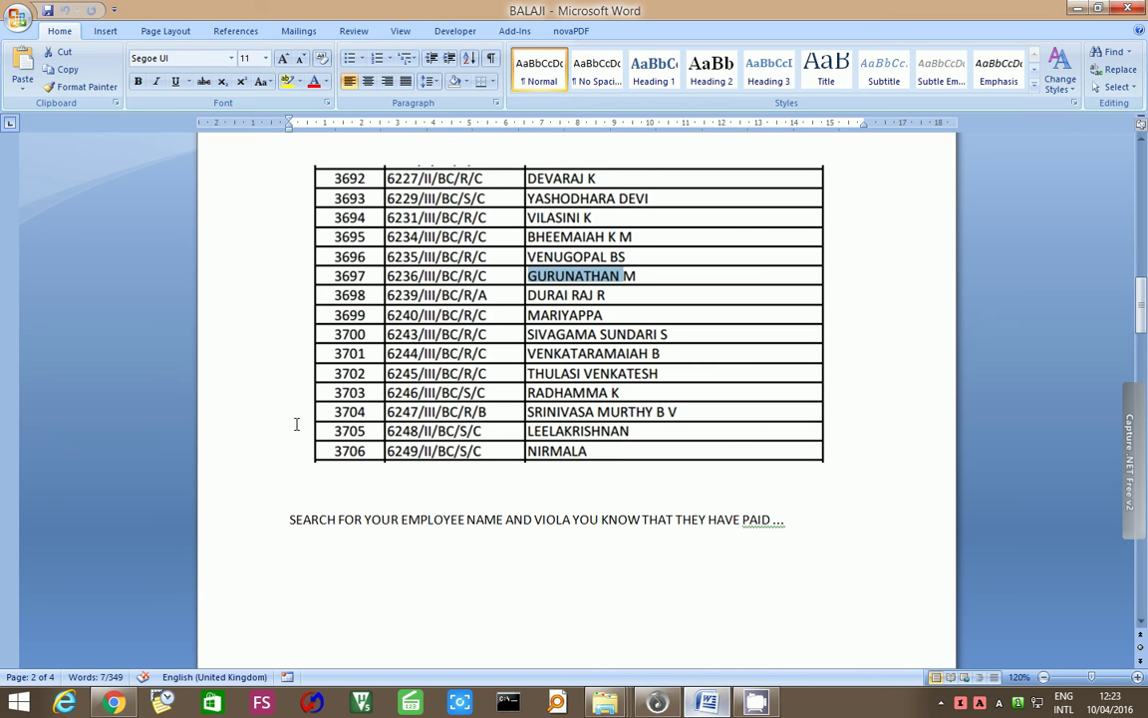
{"action": "left_click", "coordinate": [299, 249]}
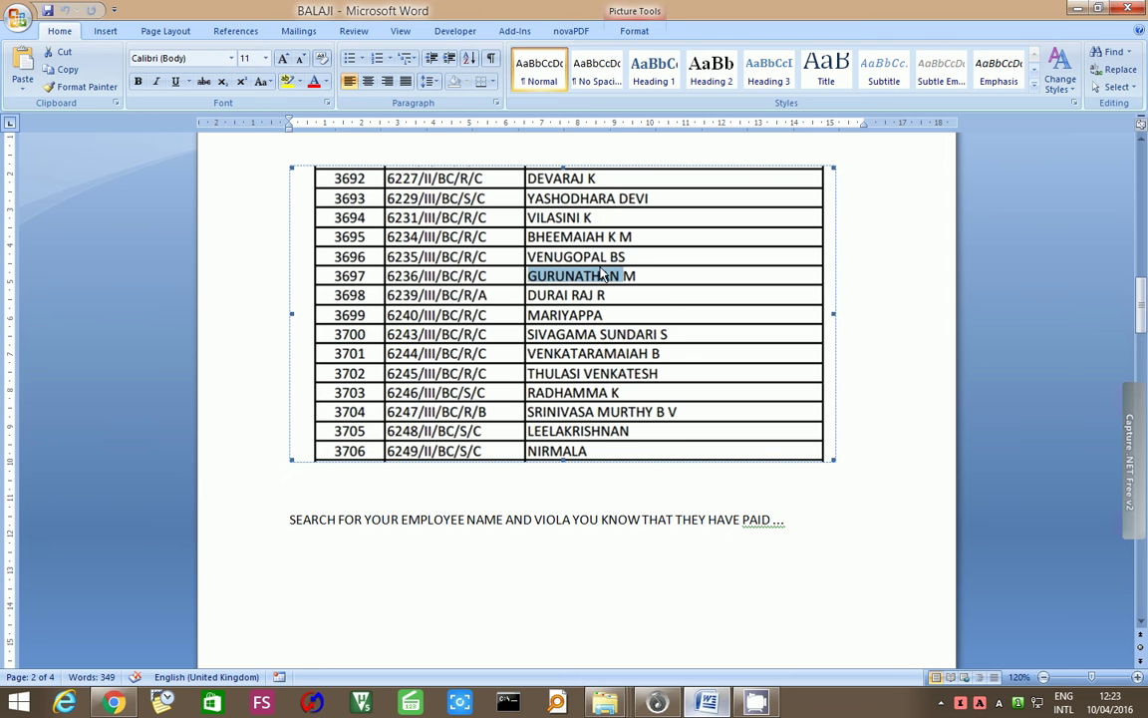
{"action": "scroll", "coordinate": [499, 462], "scroll_direction": "down", "scroll_amount": 10}
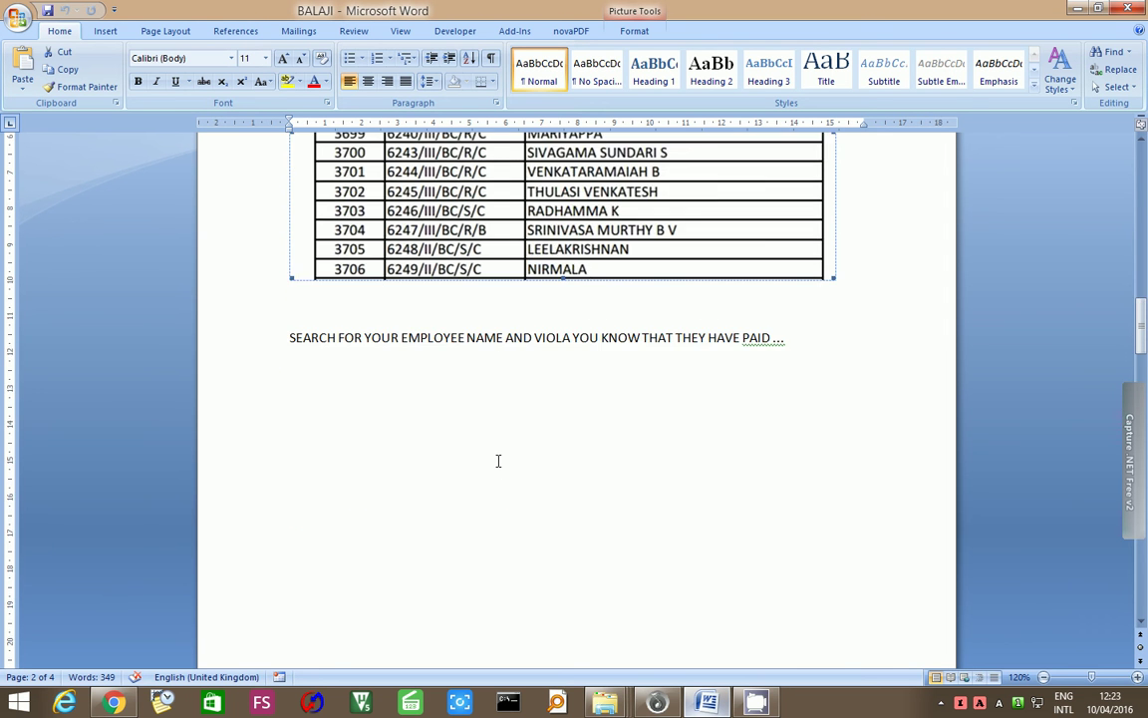
{"action": "scroll", "coordinate": [498, 461], "scroll_direction": "down", "scroll_amount": 4}
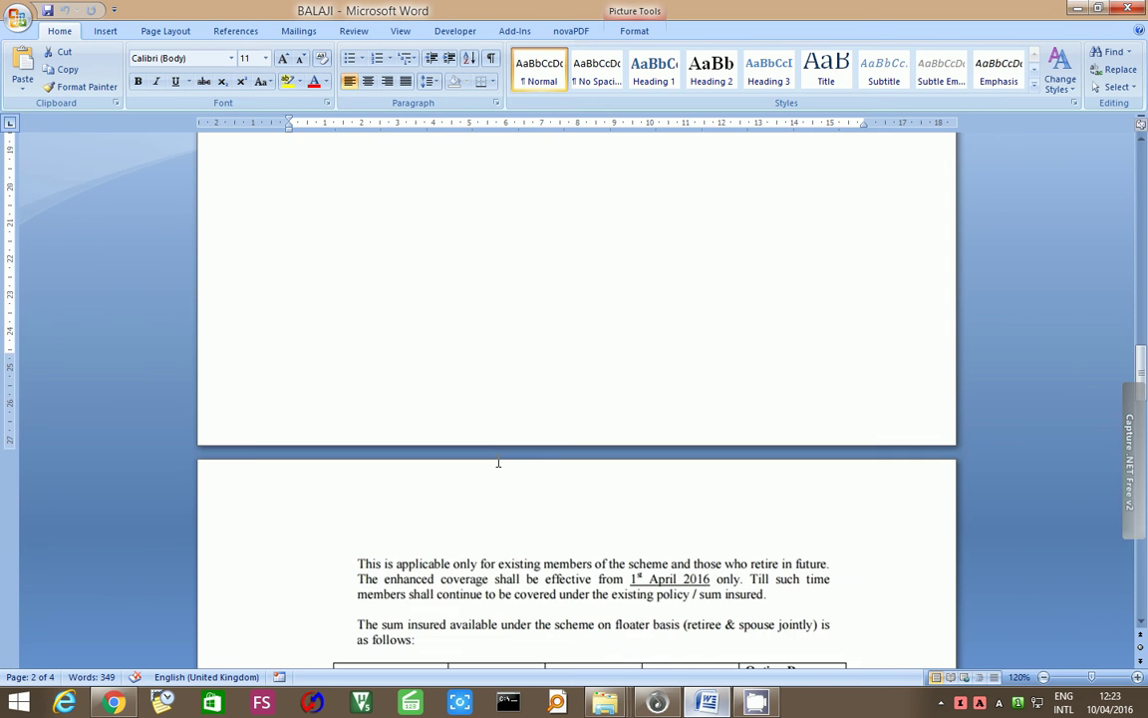
{"action": "scroll", "coordinate": [498, 461], "scroll_direction": "down", "scroll_amount": 10}
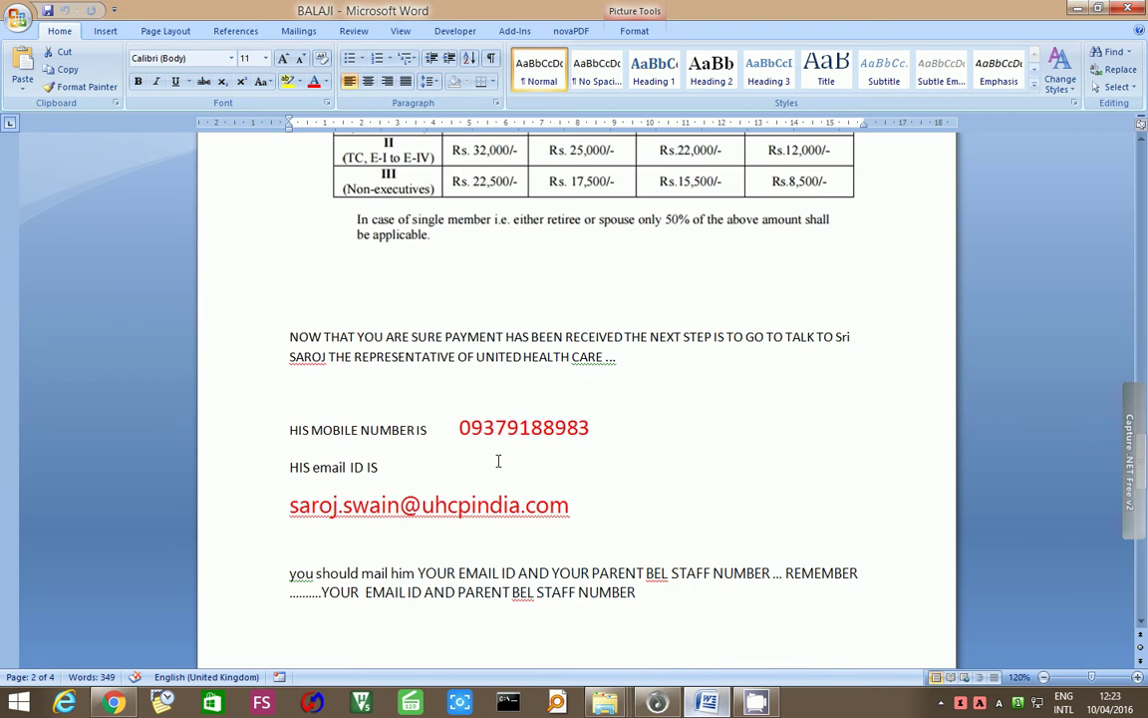
{"action": "scroll", "coordinate": [498, 460], "scroll_direction": "down", "scroll_amount": 2}
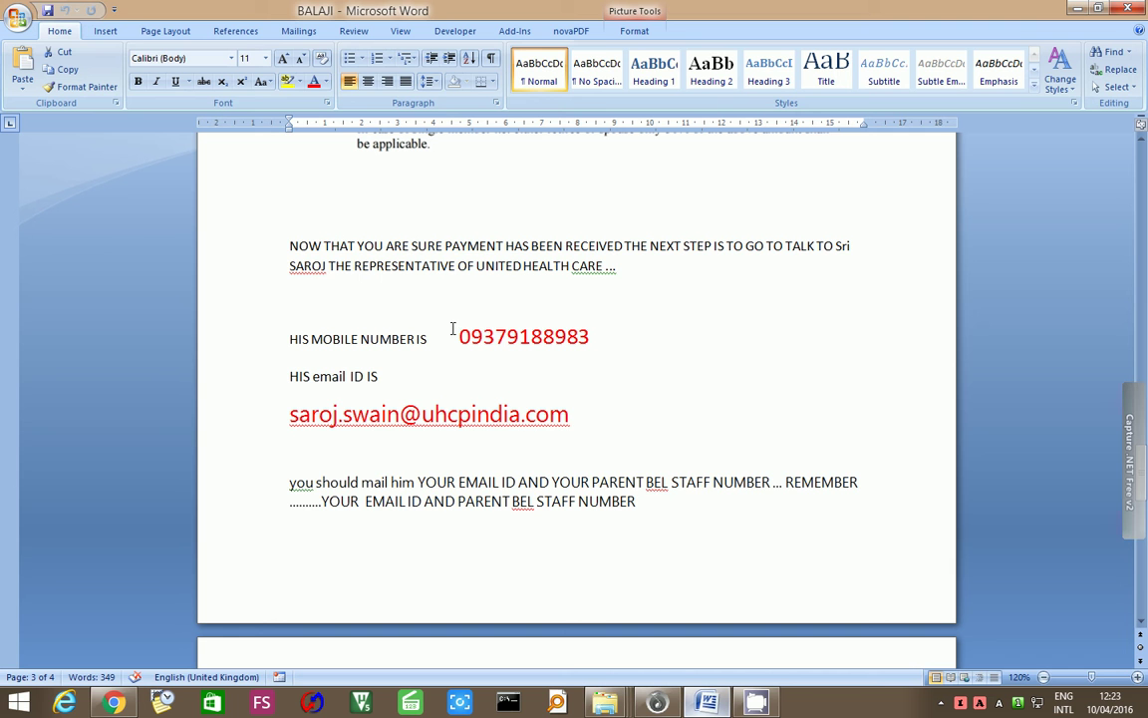
{"action": "left_click_drag", "start_coordinate": [643, 481], "coordinate": [743, 499]}
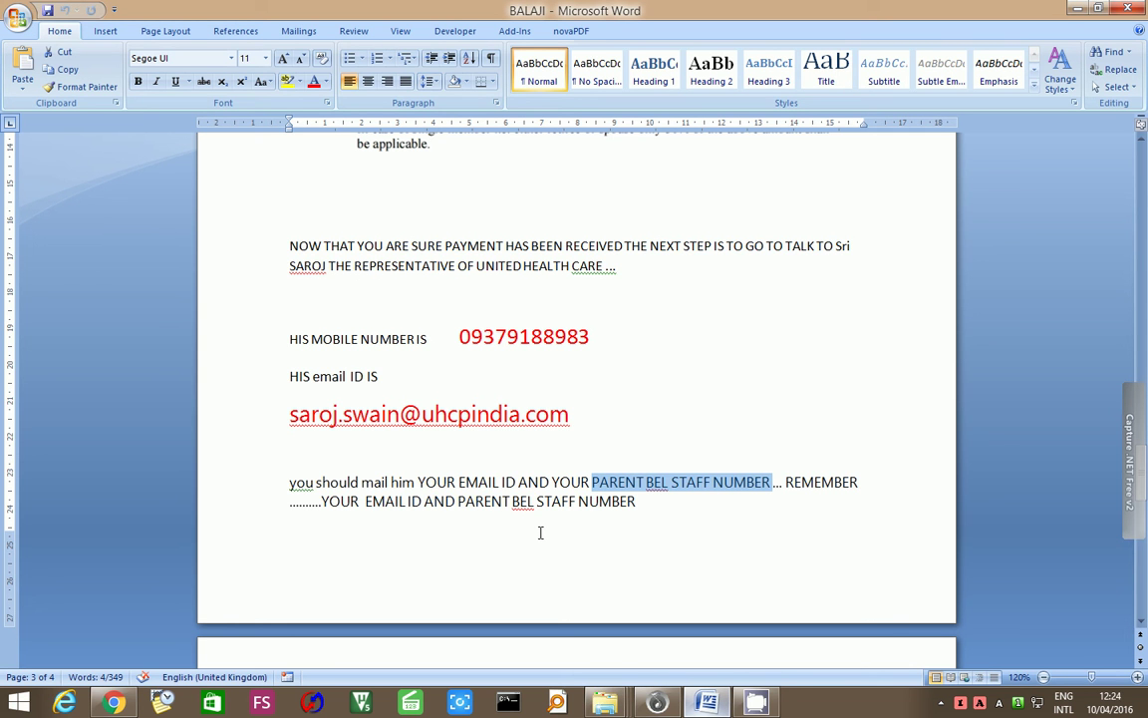
{"action": "scroll", "coordinate": [540, 532], "scroll_direction": "down", "scroll_amount": 7}
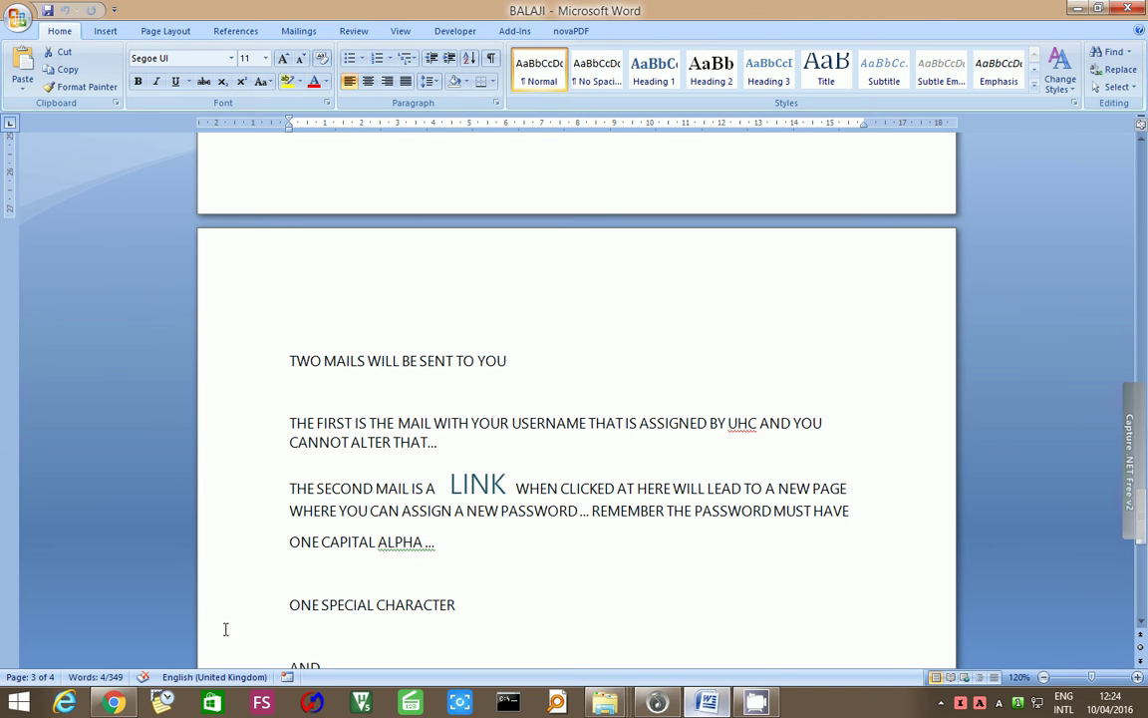
In Yahoo Mail, open the UnitedHealthcare login details email and highlight the assigned username lines
{"action": "left_click", "coordinate": [115, 704]}
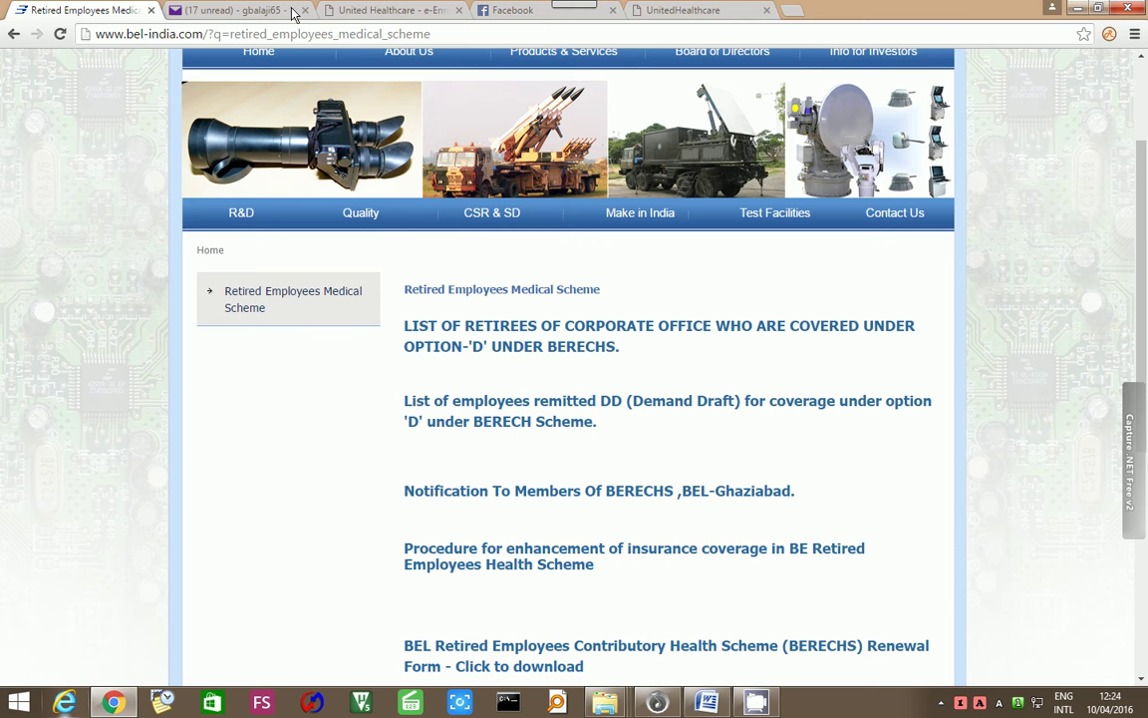
{"action": "left_click", "coordinate": [236, 12]}
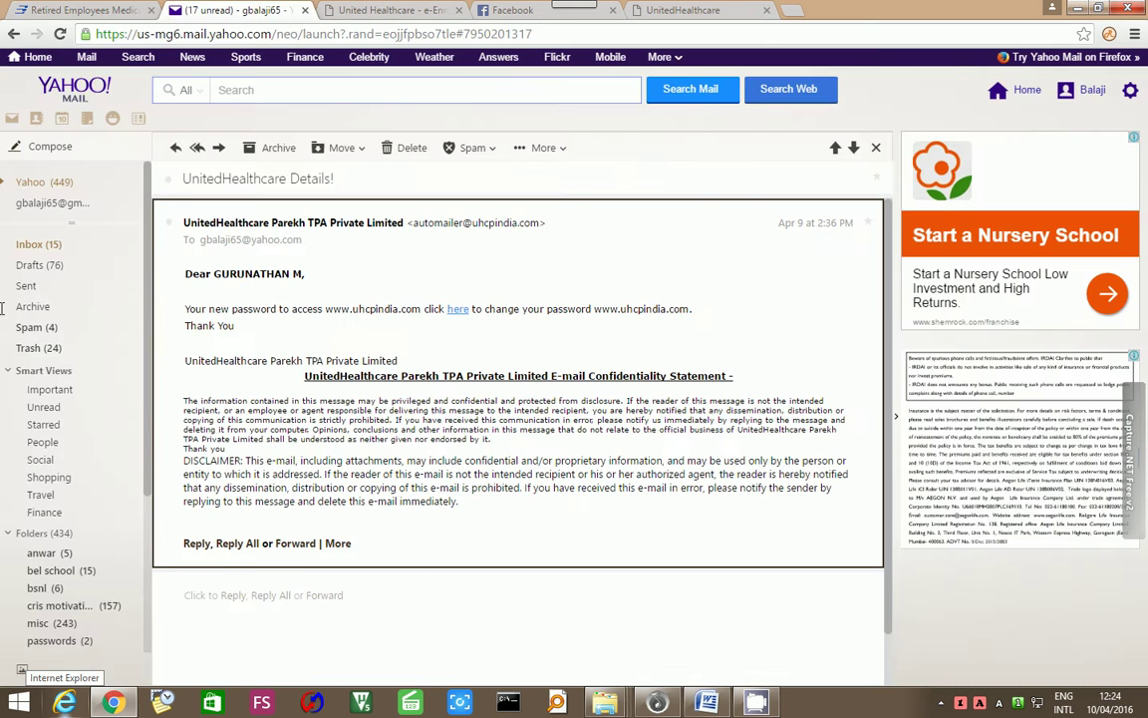
{"action": "left_click", "coordinate": [30, 244]}
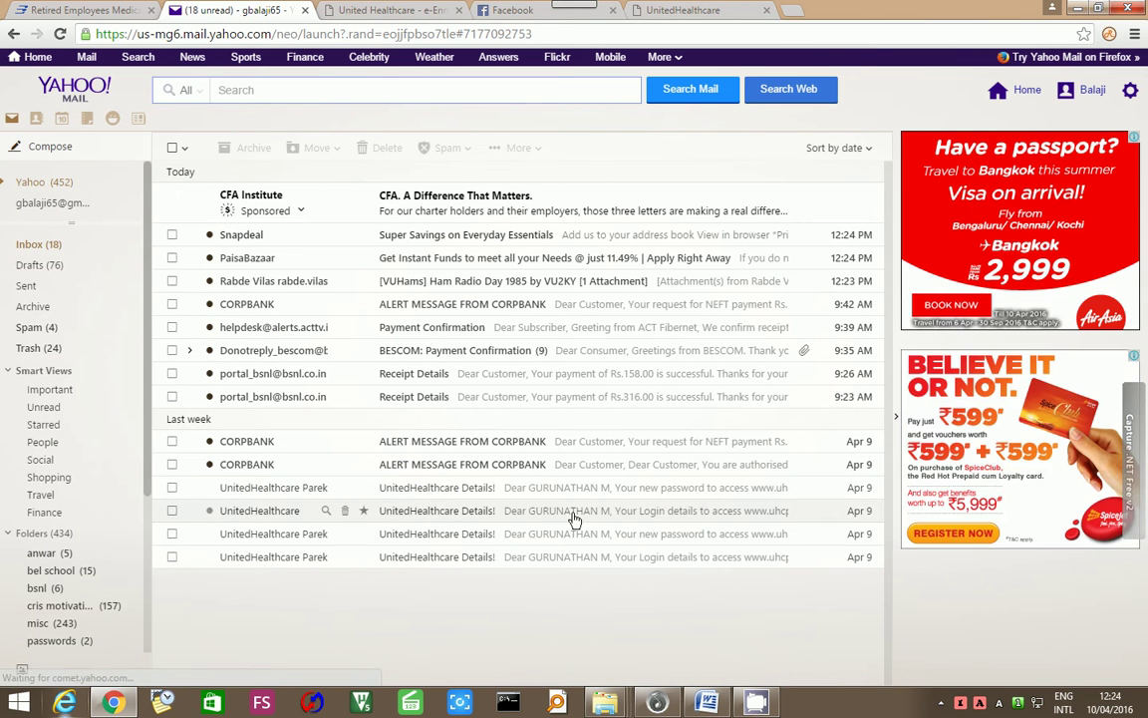
{"action": "left_click", "coordinate": [575, 521]}
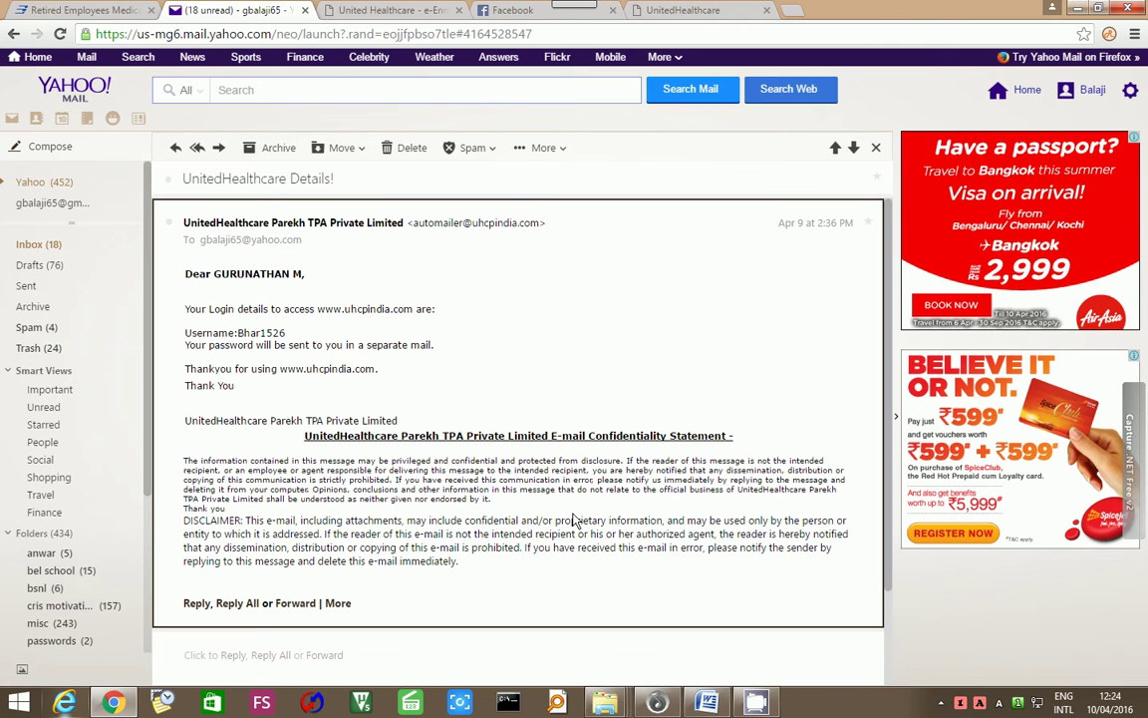
{"action": "left_click_drag", "start_coordinate": [185, 338], "coordinate": [294, 337]}
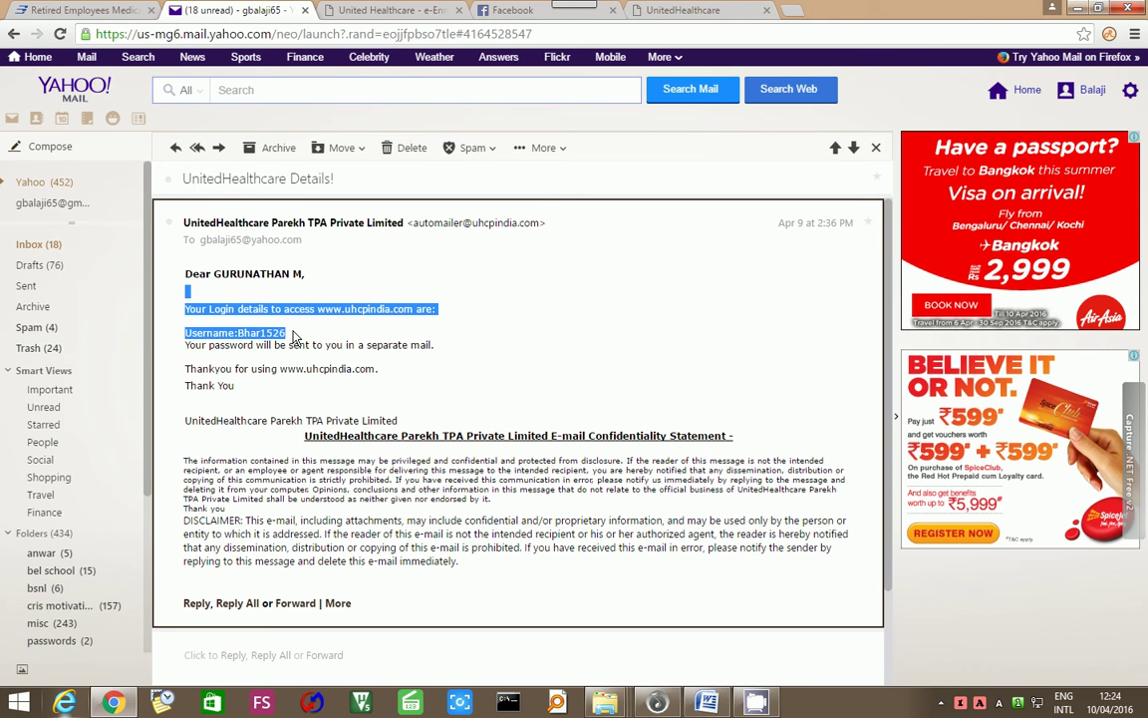
Open the UnitedHealthcare new password email and follow its link to the reset page
{"action": "left_click", "coordinate": [53, 252]}
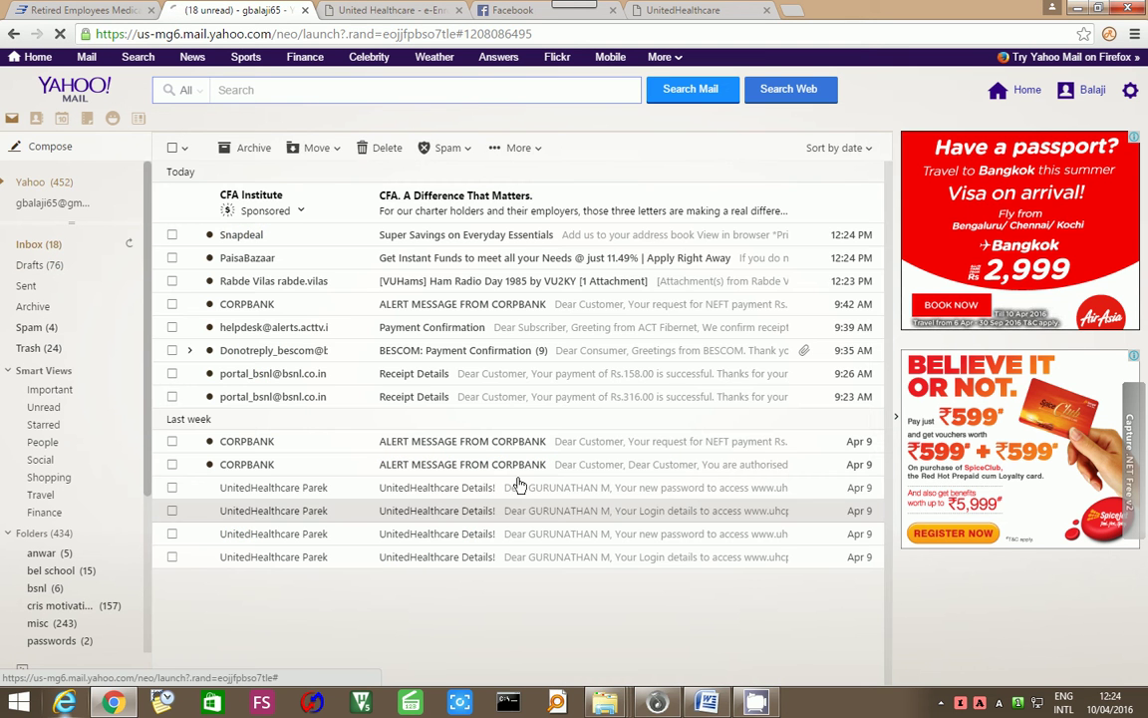
{"action": "left_click", "coordinate": [628, 494]}
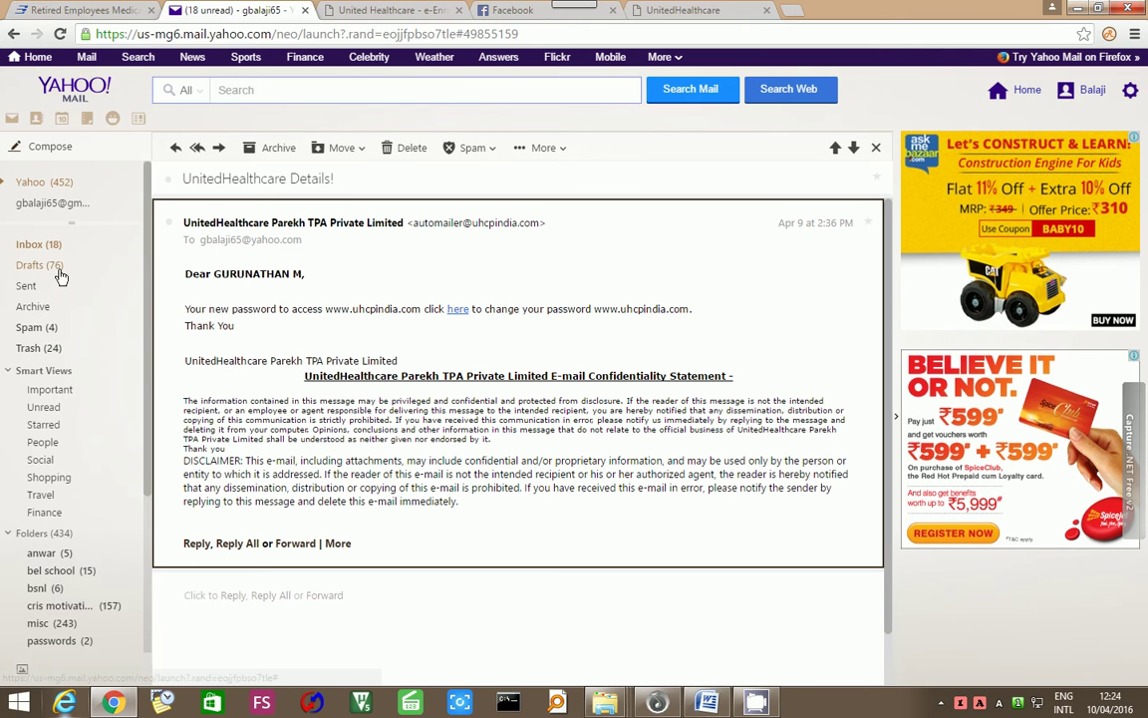
{"action": "left_click", "coordinate": [450, 310]}
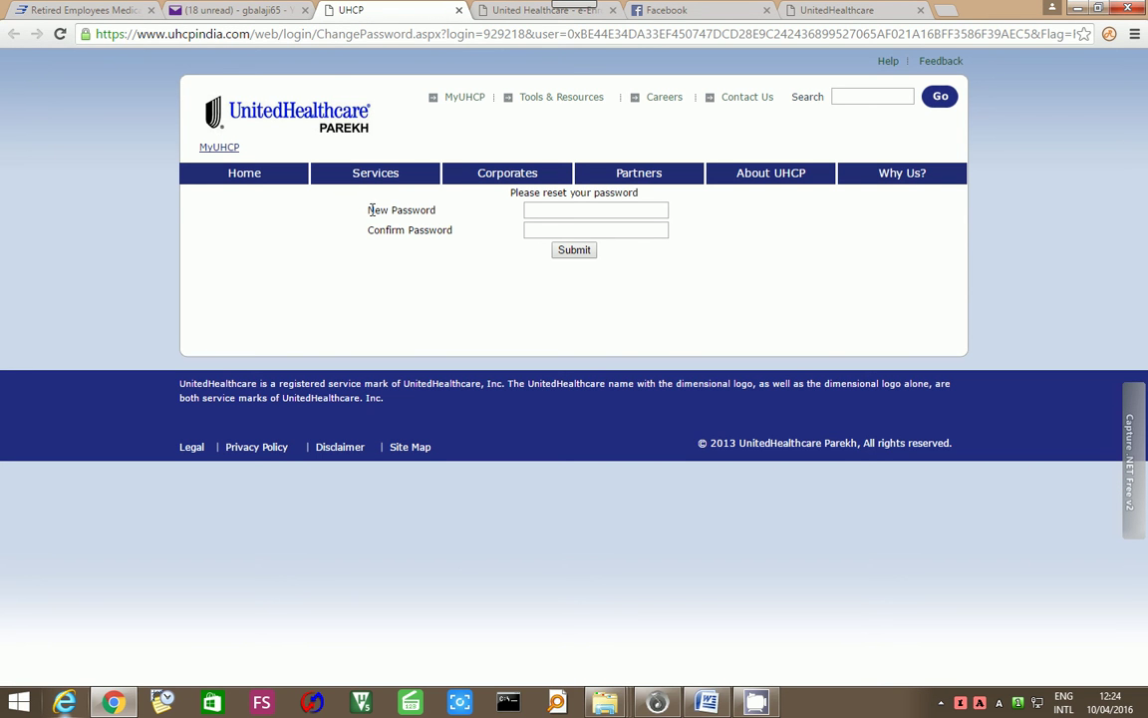
Point out the New Password and Confirm Password fields, then bring up the Word password-rules notes
{"action": "left_click_drag", "start_coordinate": [371, 210], "coordinate": [446, 213]}
{"action": "left_click_drag", "start_coordinate": [373, 229], "coordinate": [479, 231]}
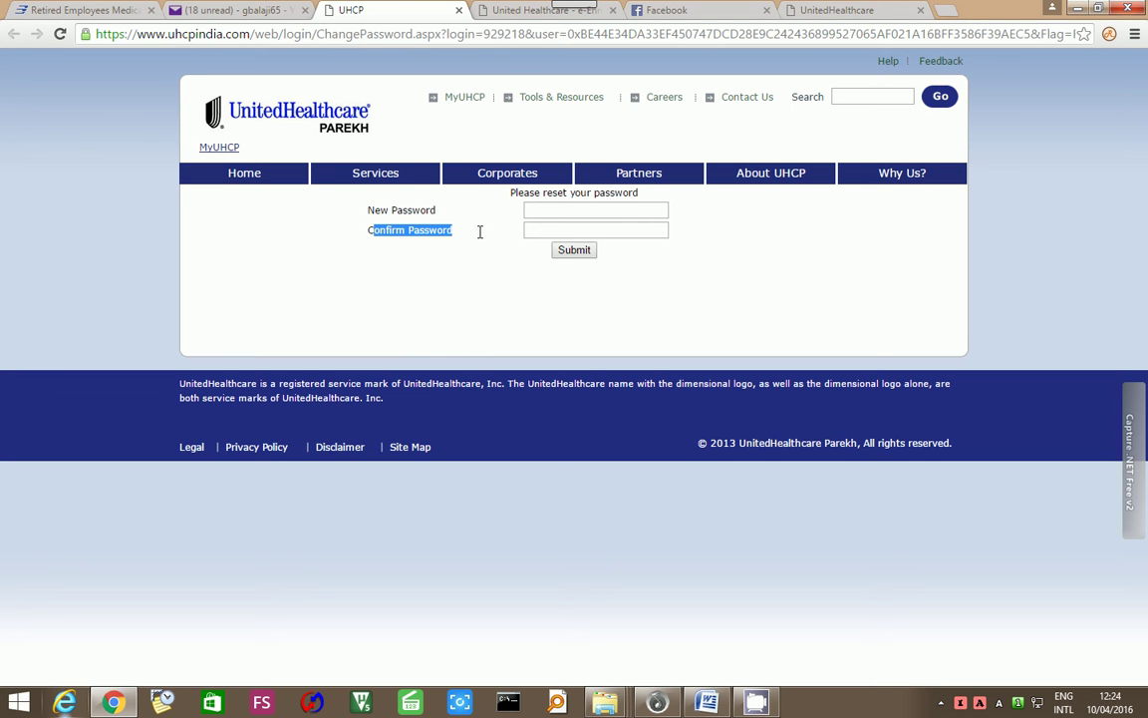
{"action": "left_click", "coordinate": [706, 703]}
{"action": "scroll", "coordinate": [478, 482], "scroll_direction": "down", "scroll_amount": 1}
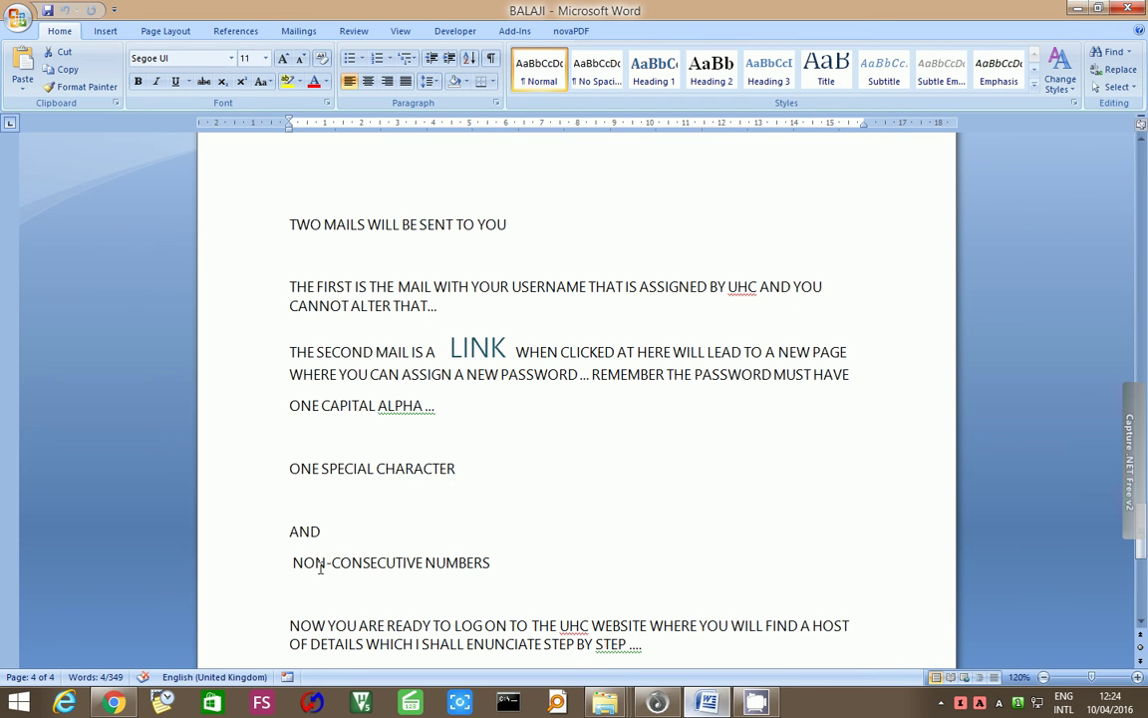
Scroll to the end of the Word notes, ready to log on to UHC
{"action": "scroll", "coordinate": [474, 566], "scroll_direction": "down", "scroll_amount": 2}
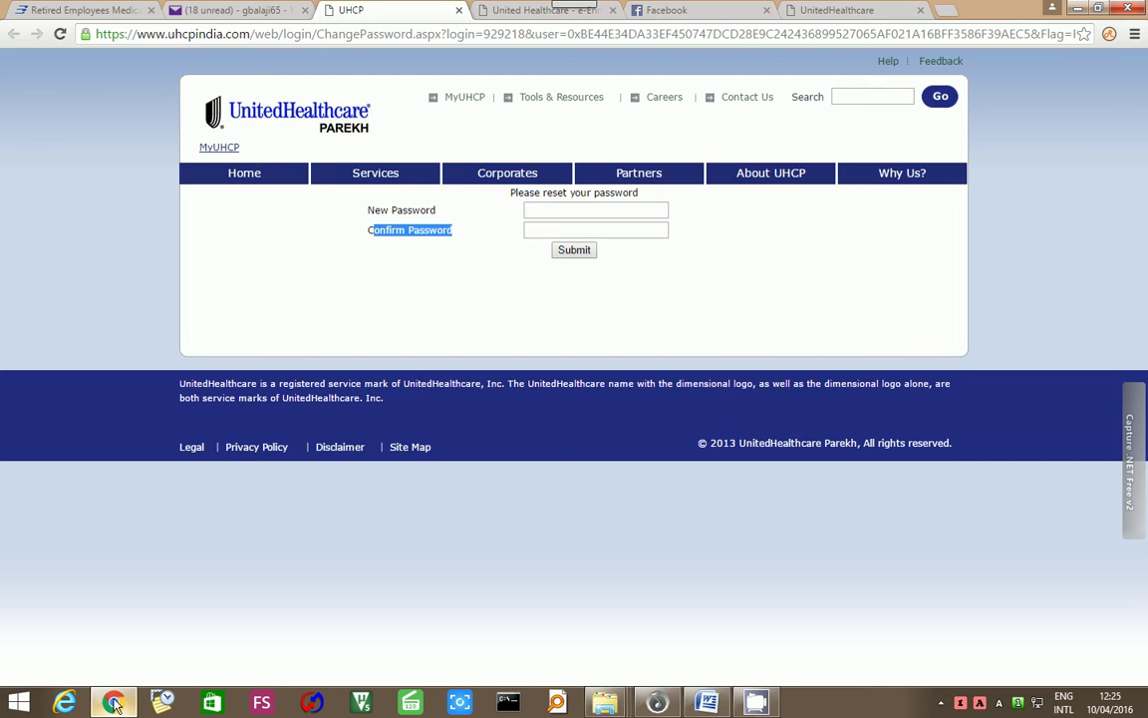
Return to Chrome and reload the MyUHCI login page on the UnitedHealthcare tab
{"action": "left_click", "coordinate": [113, 703]}
{"action": "left_click", "coordinate": [505, 14]}
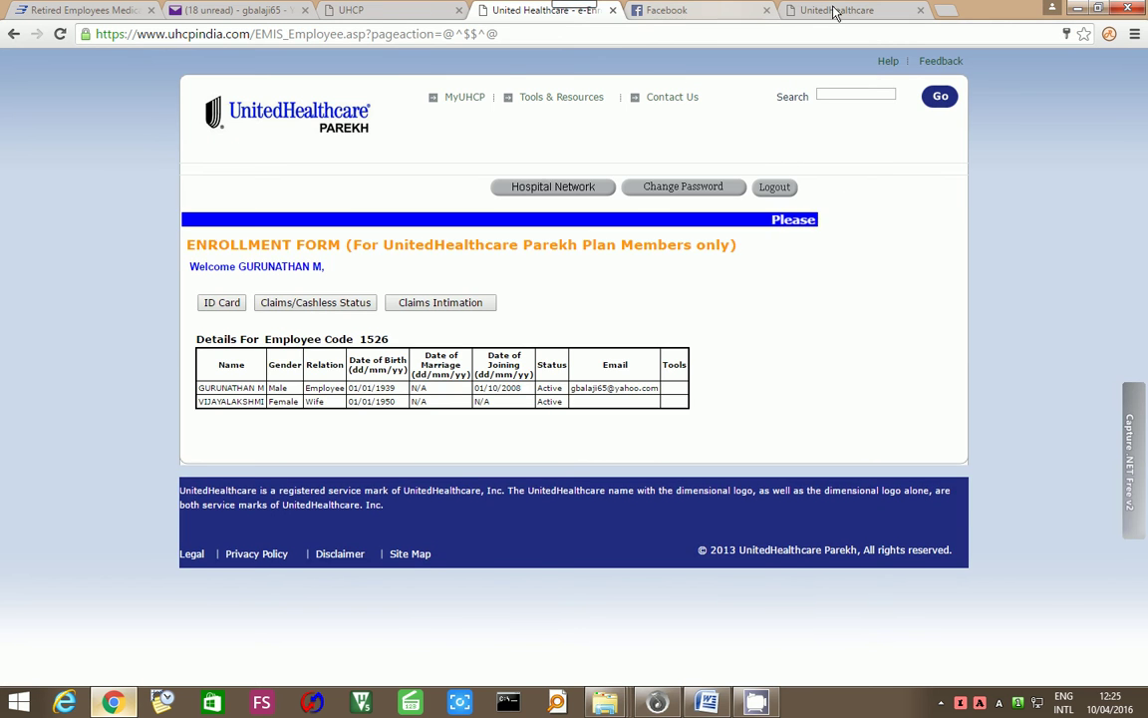
{"action": "left_click", "coordinate": [787, 11]}
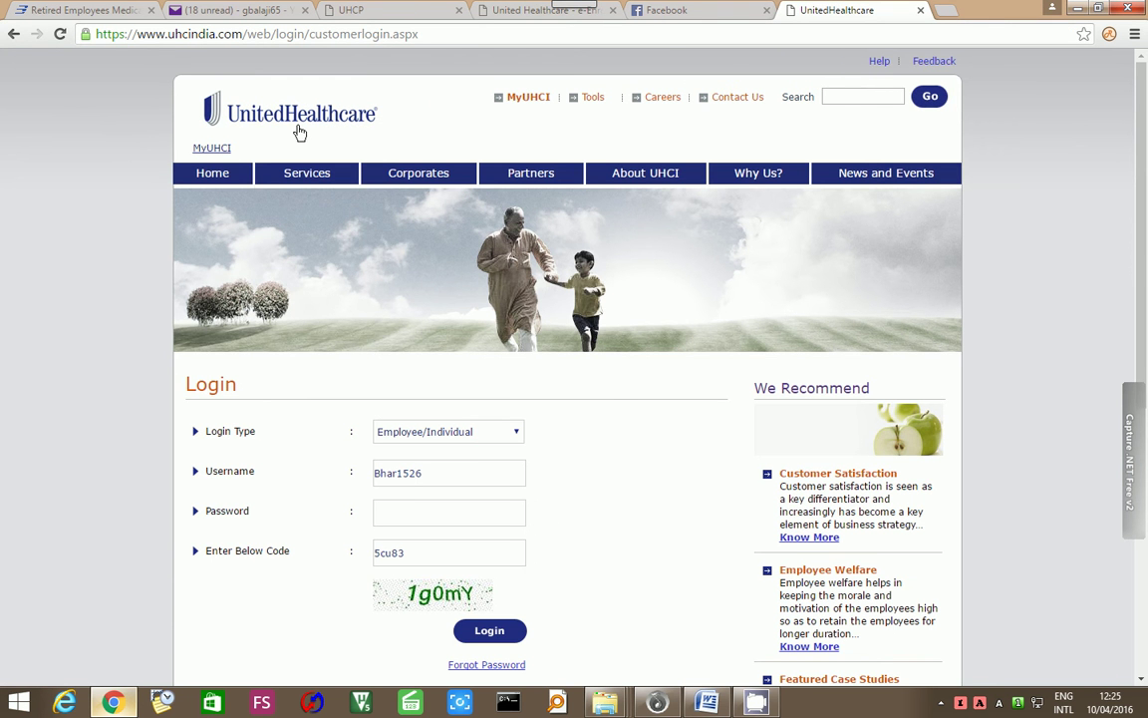
{"action": "left_click", "coordinate": [532, 100]}
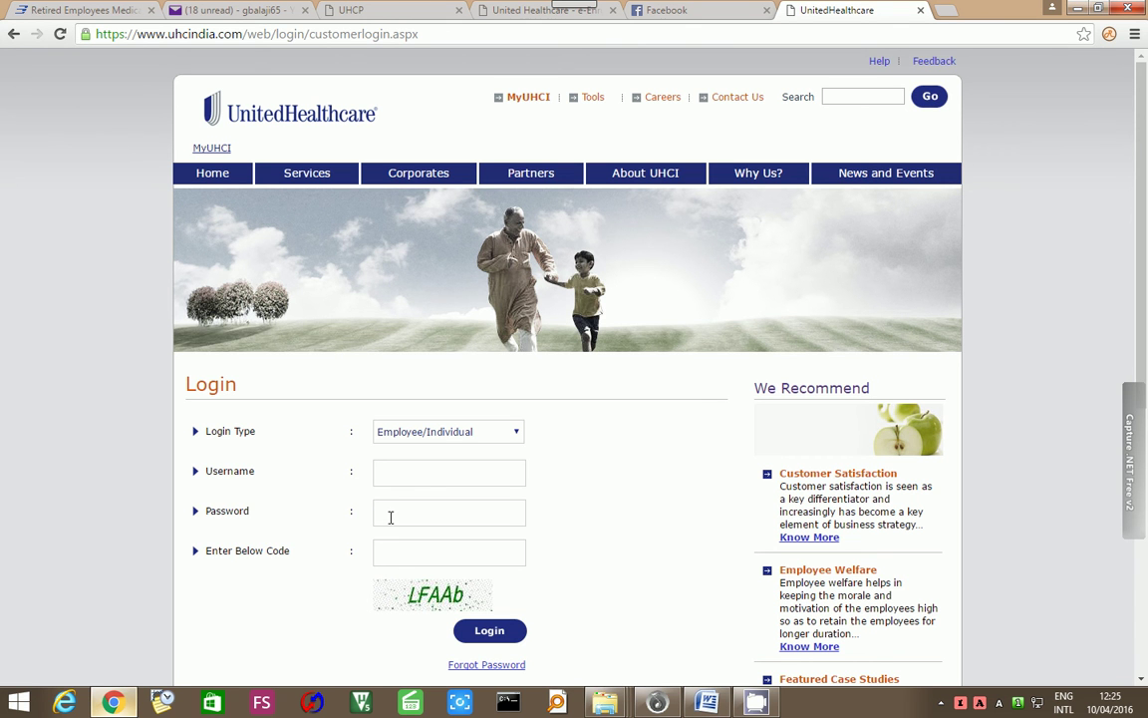
Leave the verification code field and go back to the e-Enrollment form tab
{"action": "left_click", "coordinate": [432, 560]}
{"action": "left_click", "coordinate": [364, 14]}
{"action": "left_click", "coordinate": [543, 10]}
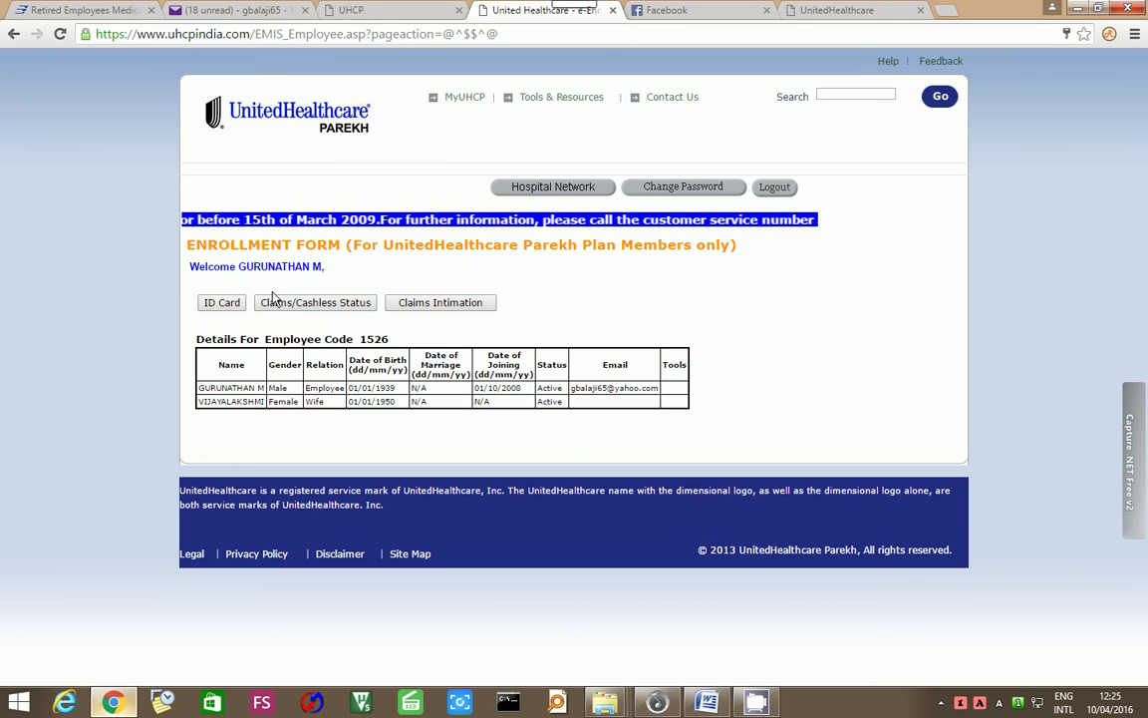
{"action": "left_click", "coordinate": [187, 266]}
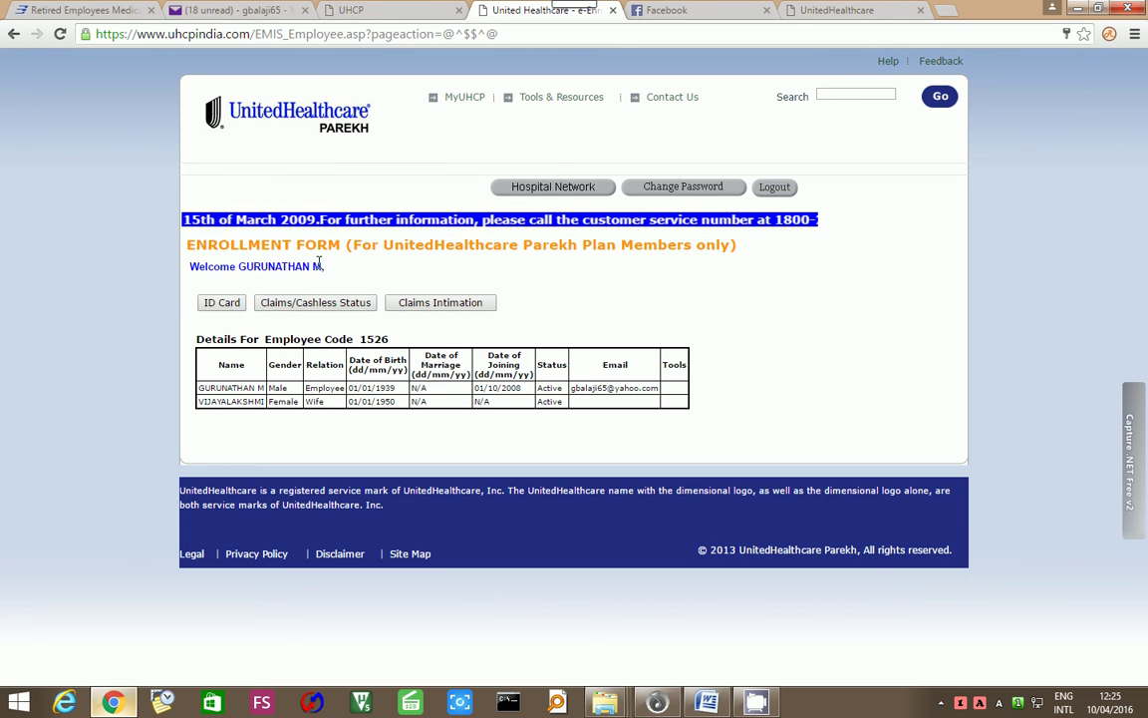
{"action": "left_click_drag", "start_coordinate": [329, 263], "coordinate": [330, 265]}
{"action": "left_click", "coordinate": [399, 283]}
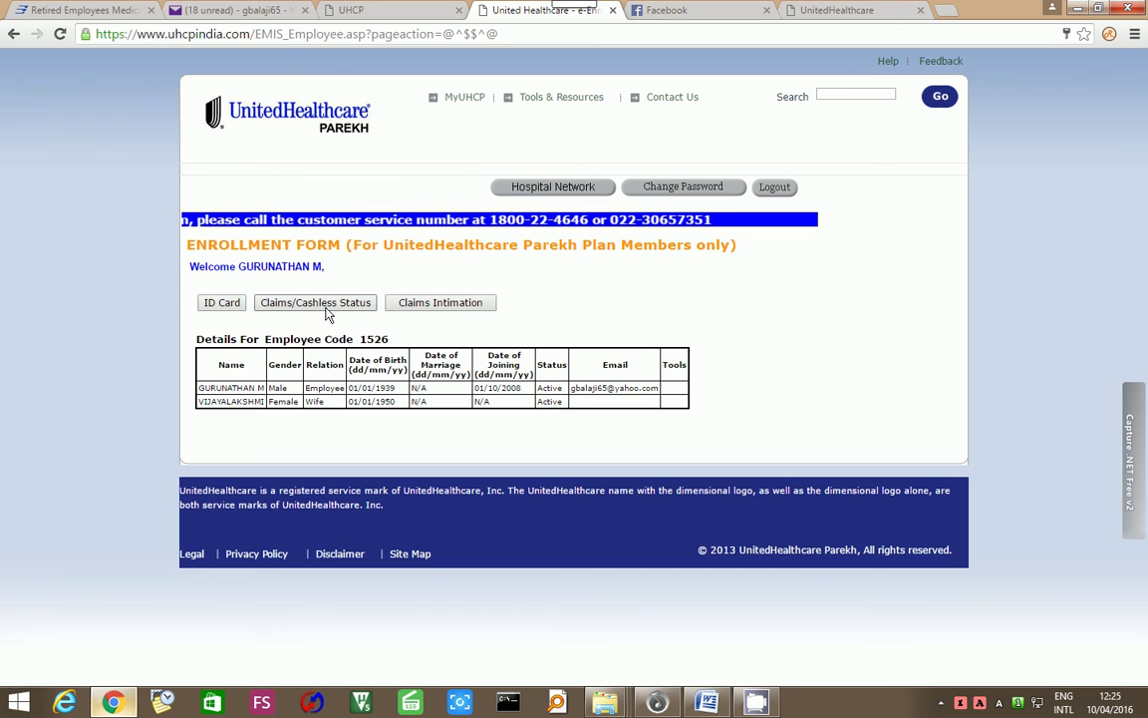
{"action": "left_click", "coordinate": [227, 307]}
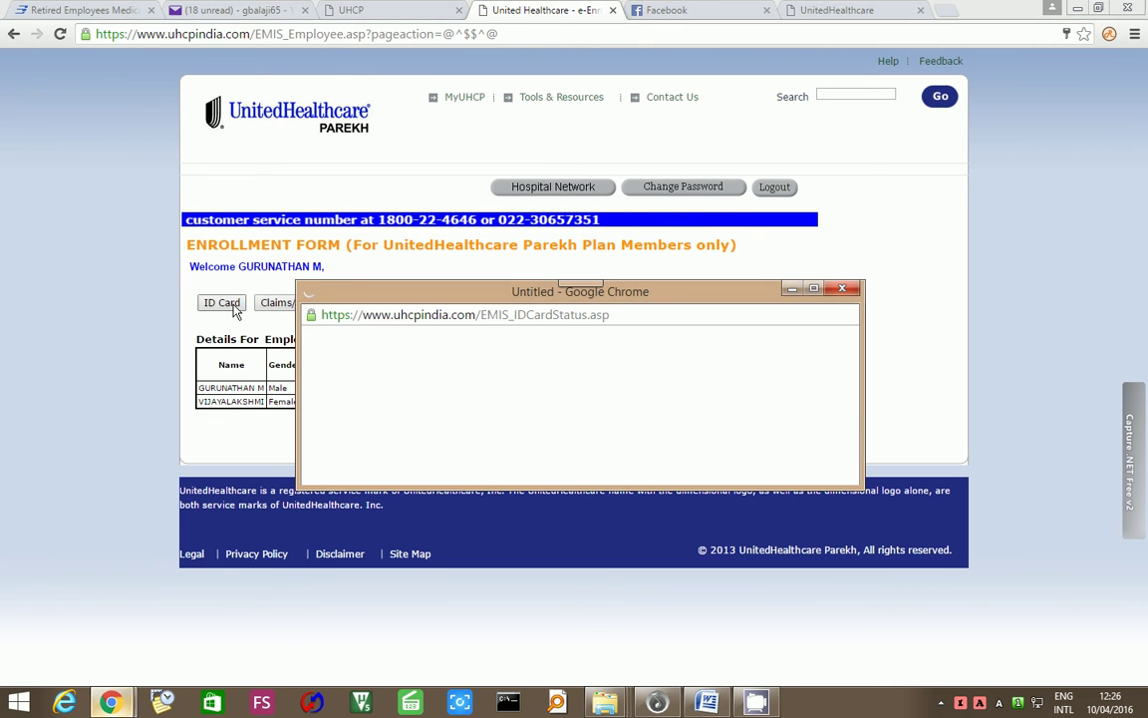
{"action": "left_click", "coordinate": [814, 289]}
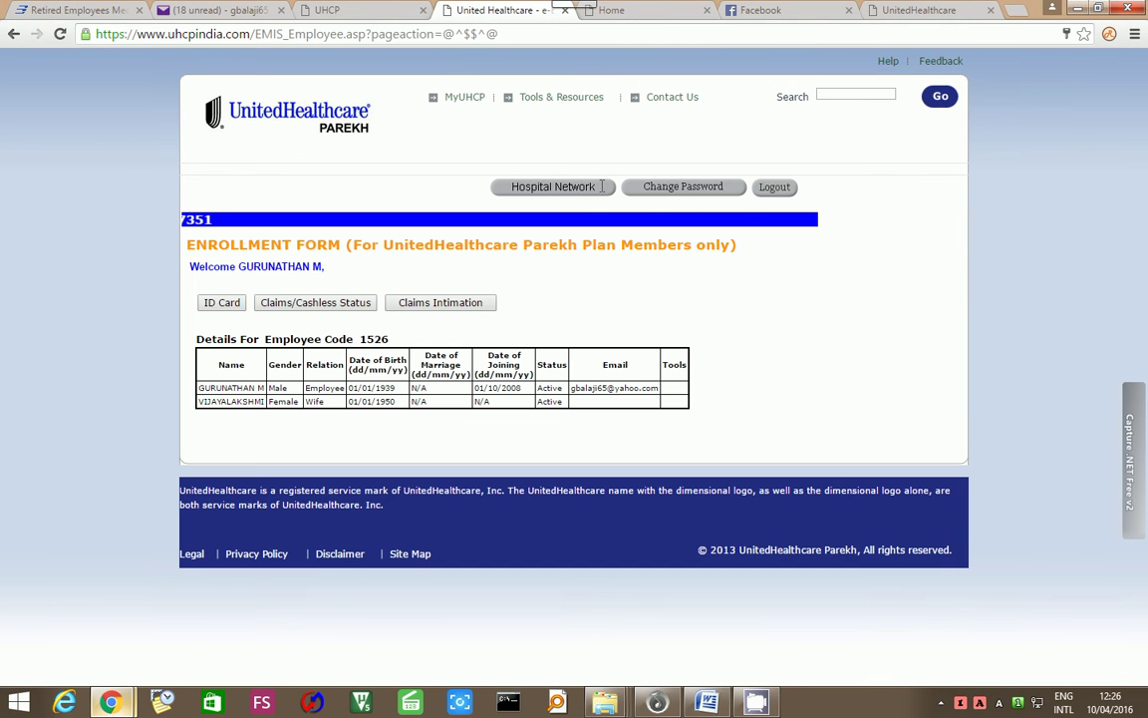
Log out, then submit the retiree's username, password and image verification code
{"action": "left_click", "coordinate": [774, 188]}
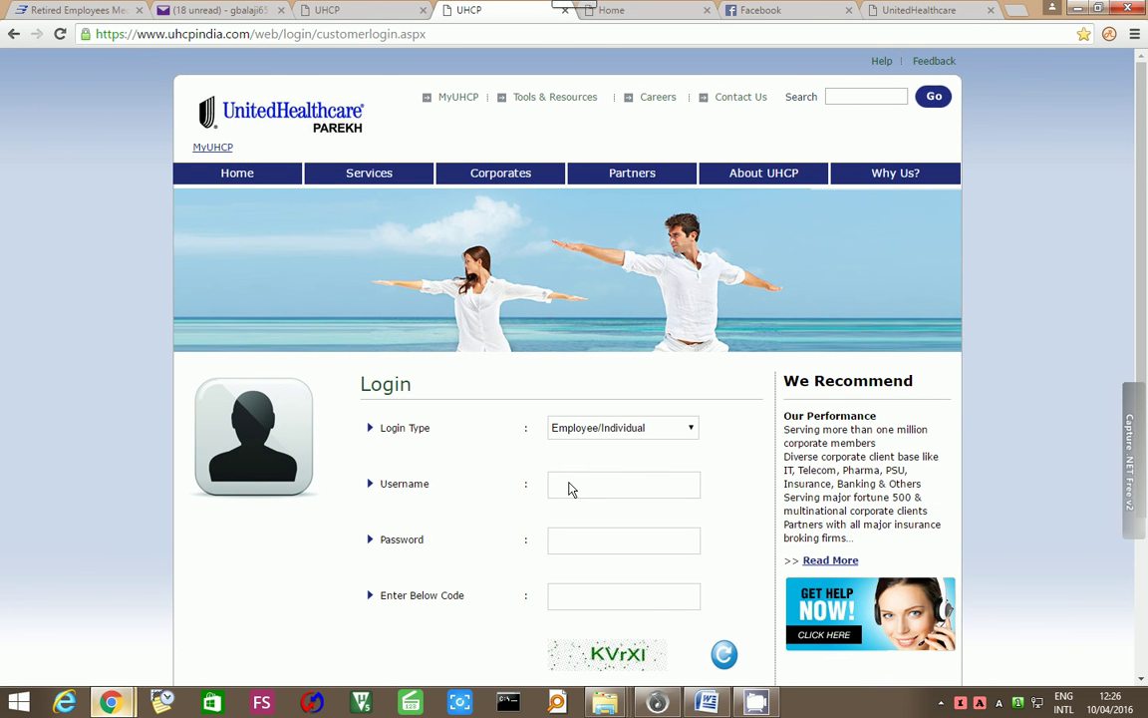
{"action": "left_click", "coordinate": [568, 487]}
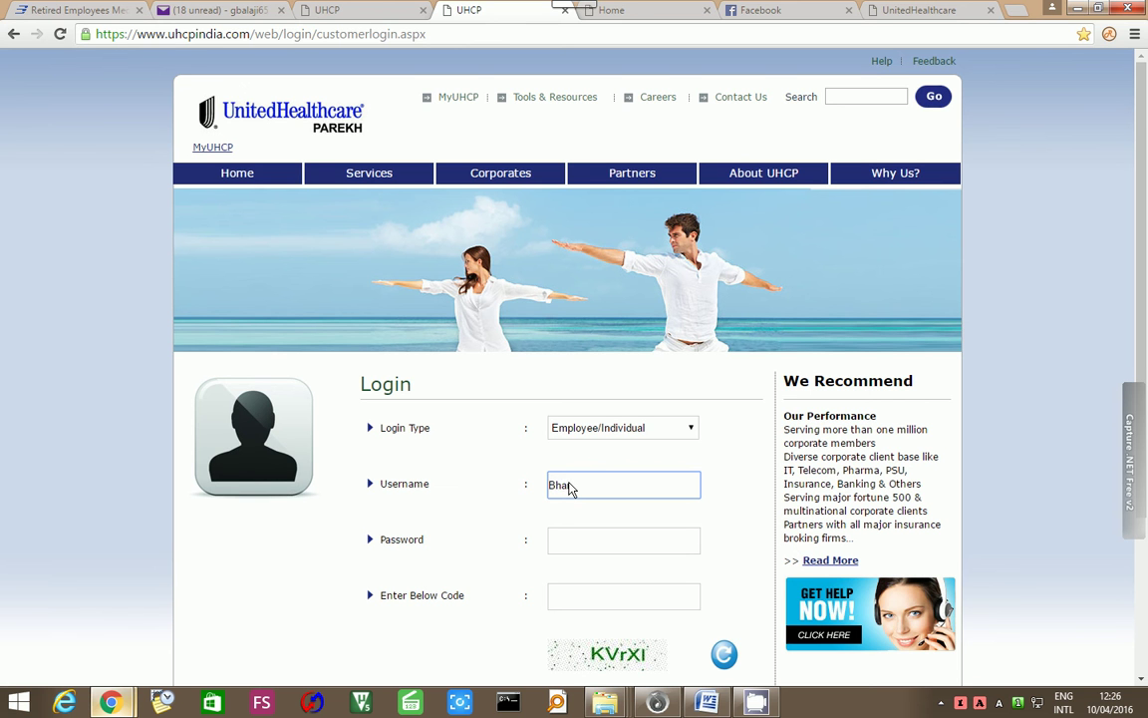
{"action": "left_click", "coordinate": [556, 541]}
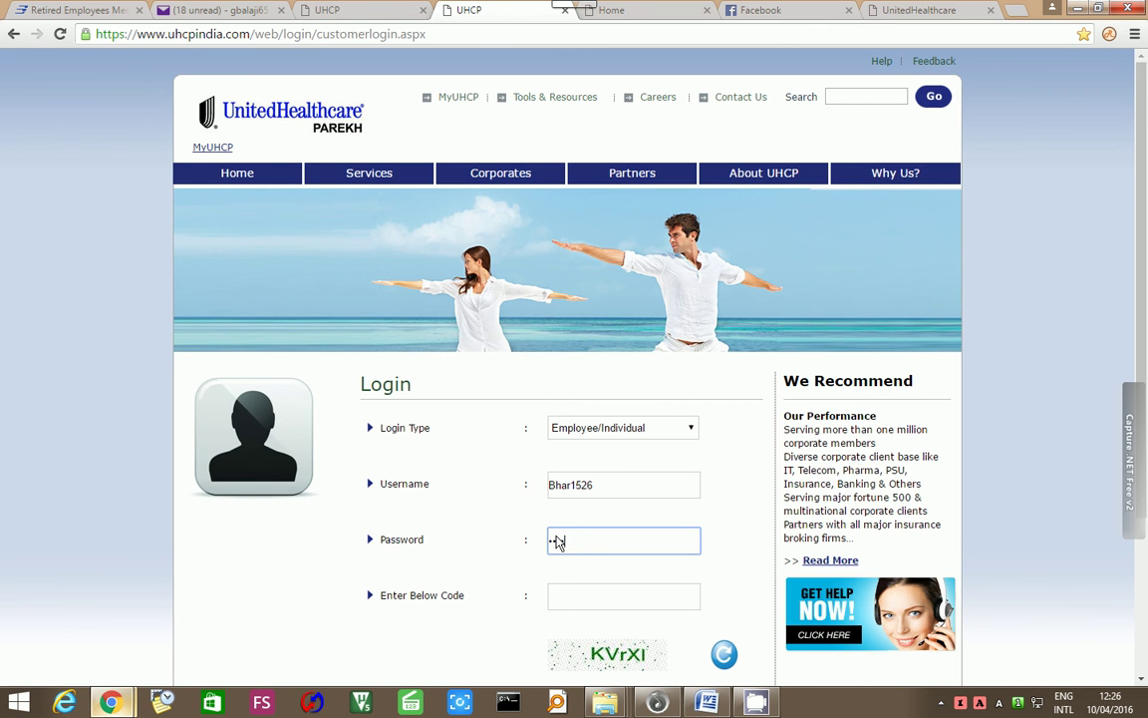
{"action": "type", "text": "••••"}
{"action": "left_click", "coordinate": [566, 596]}
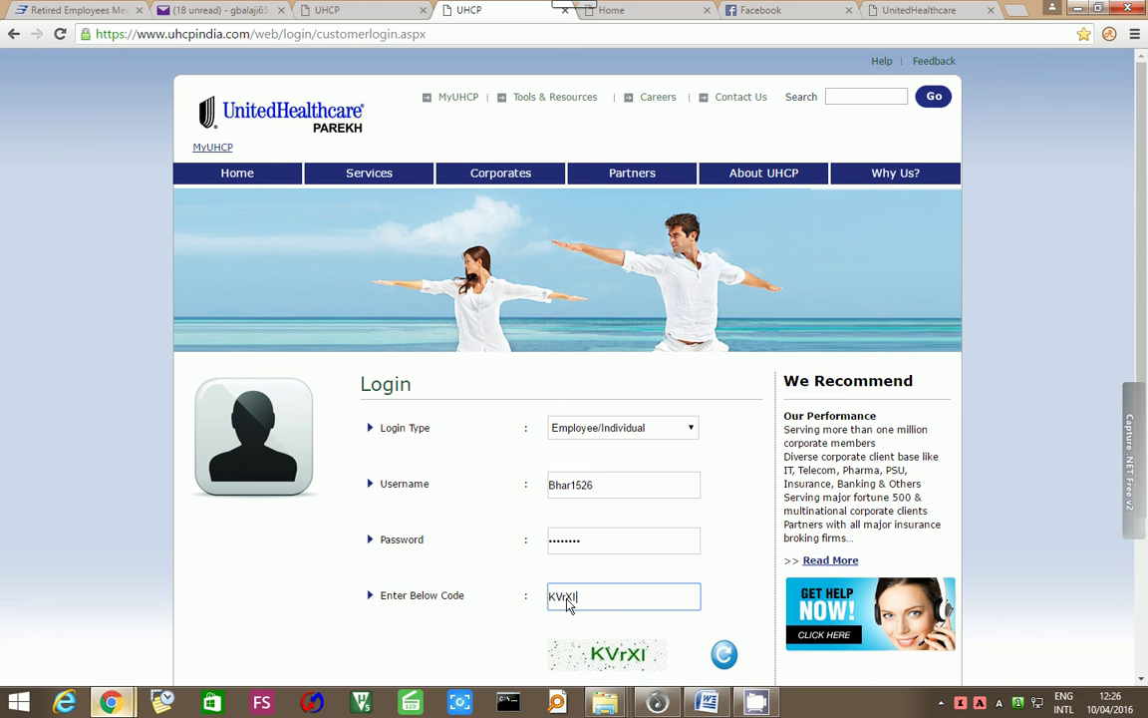
{"action": "scroll", "coordinate": [568, 605], "scroll_direction": "down", "scroll_amount": 2}
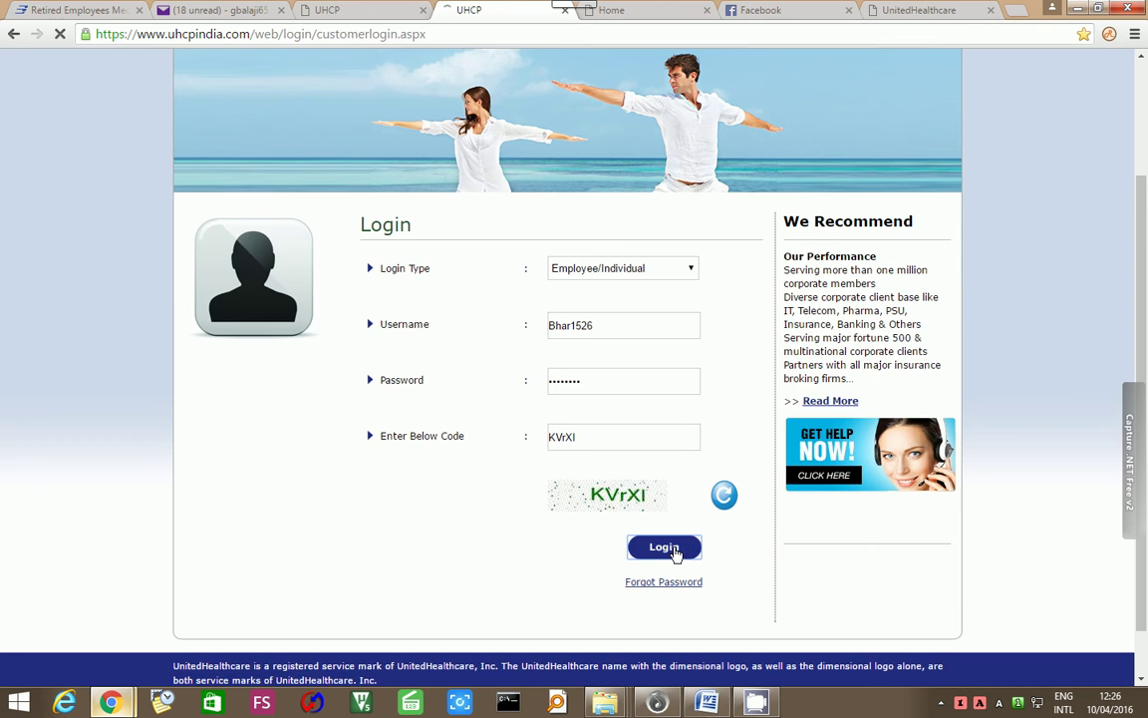
{"action": "left_click", "coordinate": [674, 550]}
After the invalid image code alert, re-enter the password and a fresh code, and log in
{"action": "left_click", "coordinate": [712, 142]}
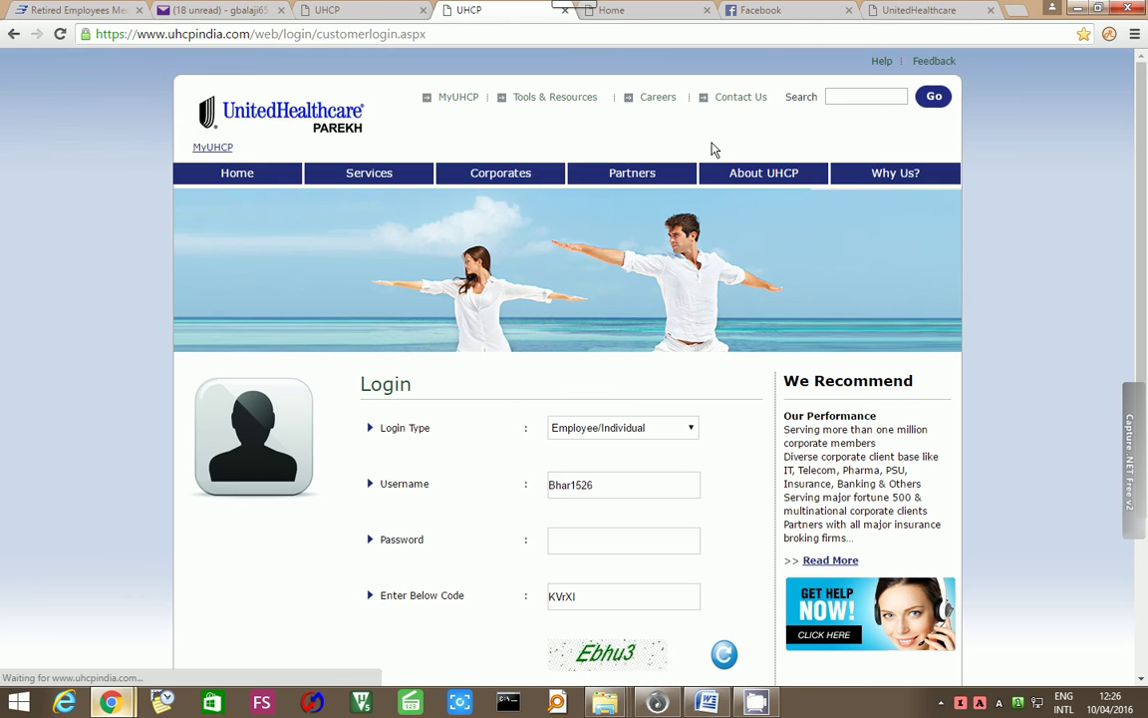
{"action": "left_click", "coordinate": [567, 541]}
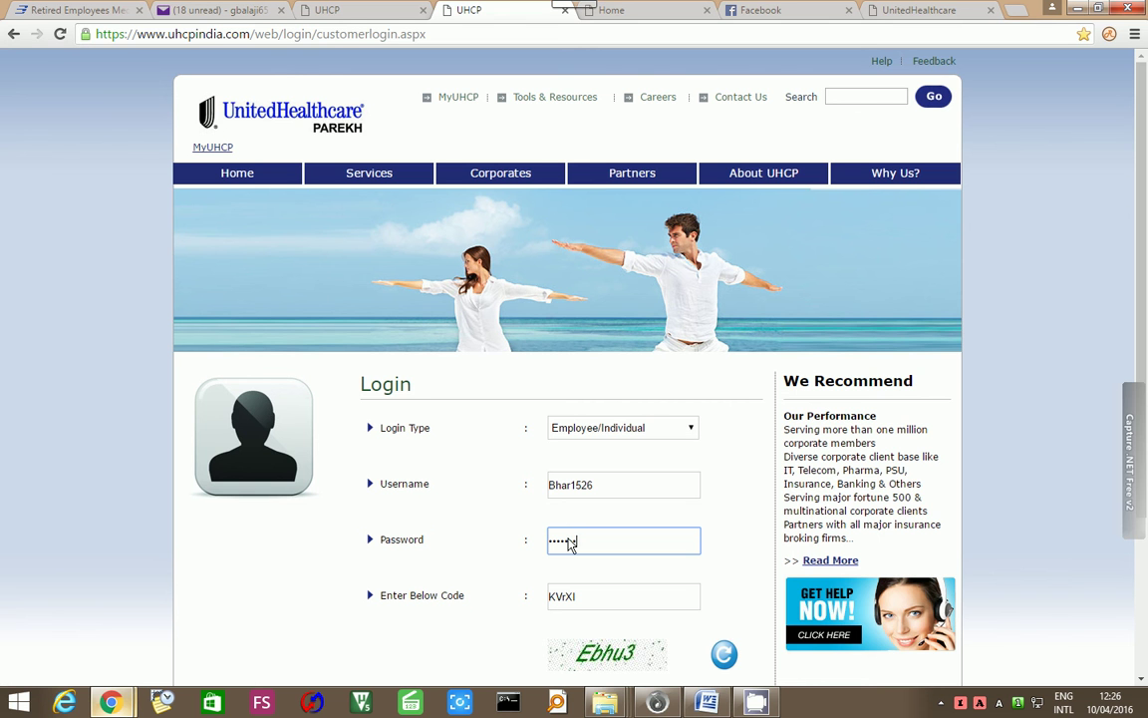
{"action": "left_click_drag", "start_coordinate": [587, 593], "coordinate": [524, 588]}
{"action": "key", "text": "BackSpace"}
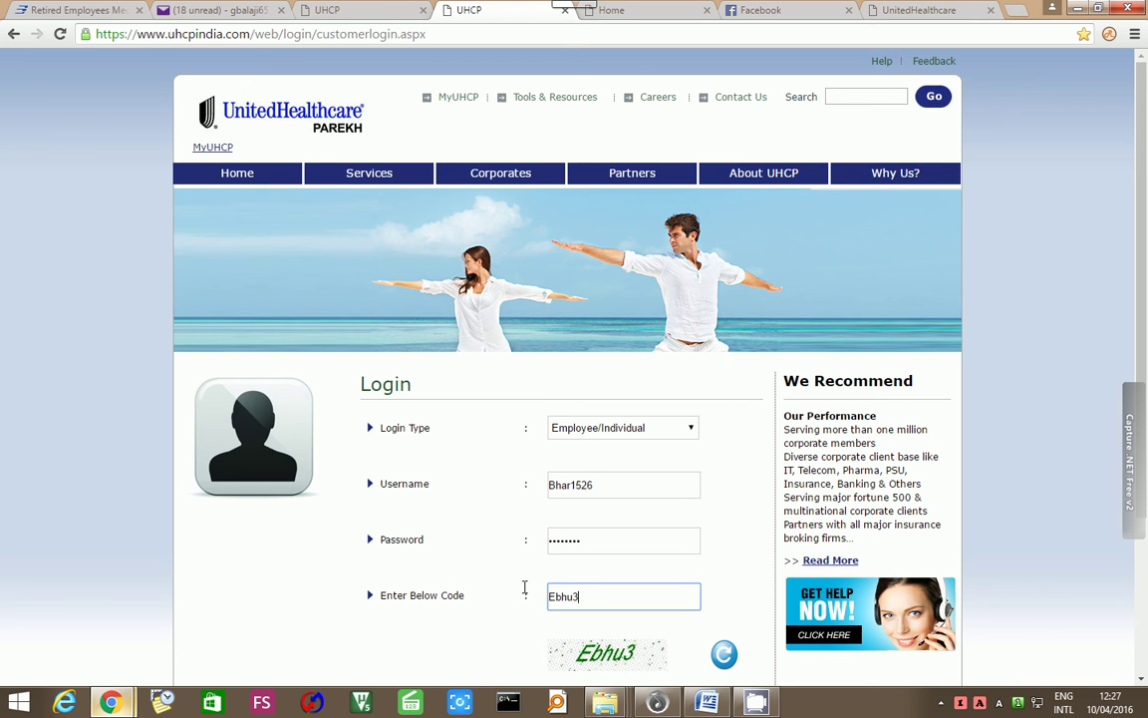
{"action": "scroll", "coordinate": [528, 603], "scroll_direction": "down", "scroll_amount": 1}
{"action": "left_click", "coordinate": [658, 637]}
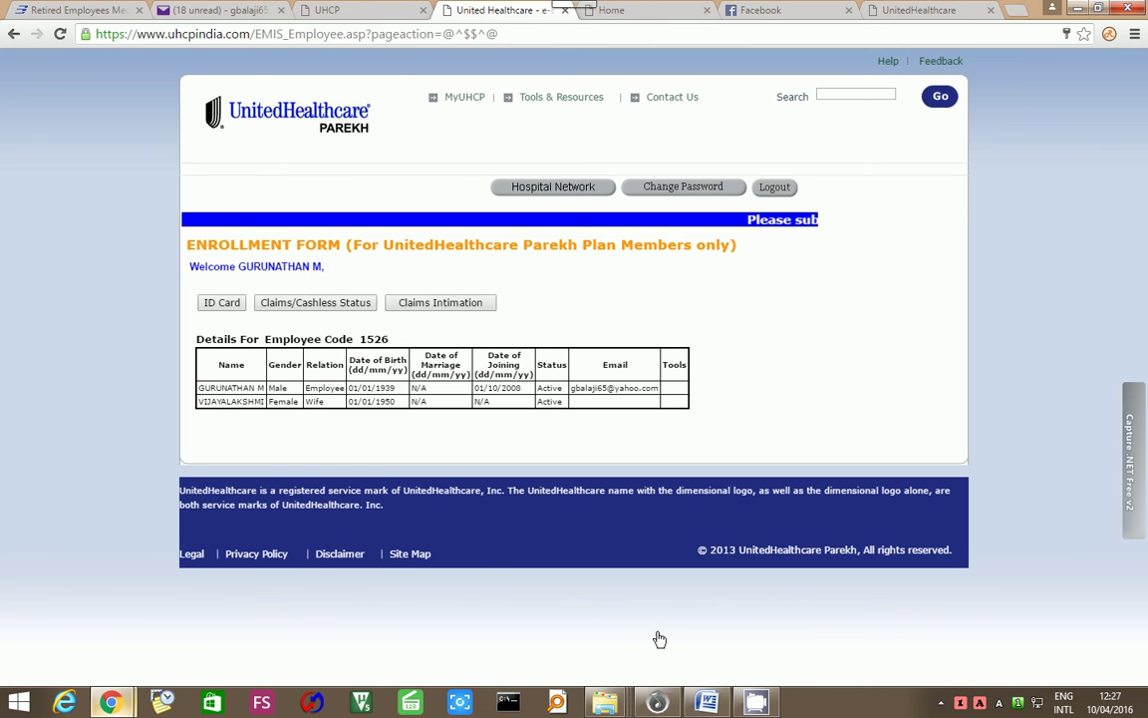
{"action": "left_click", "coordinate": [220, 303]}
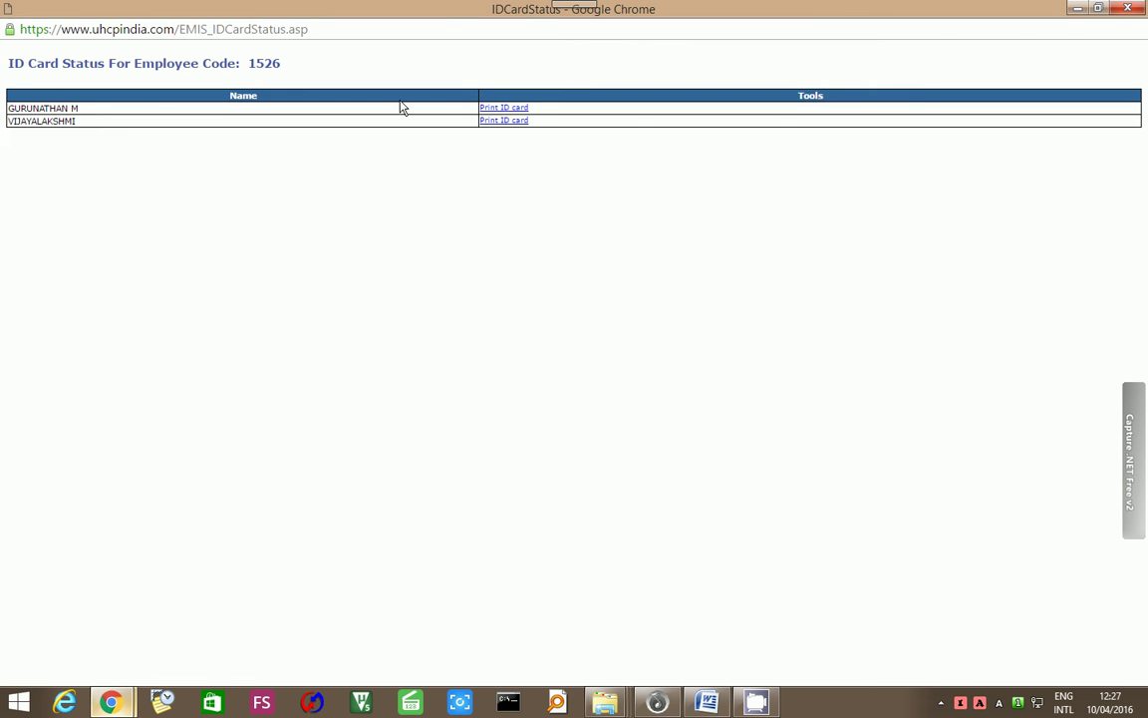
{"action": "left_click", "coordinate": [503, 107]}
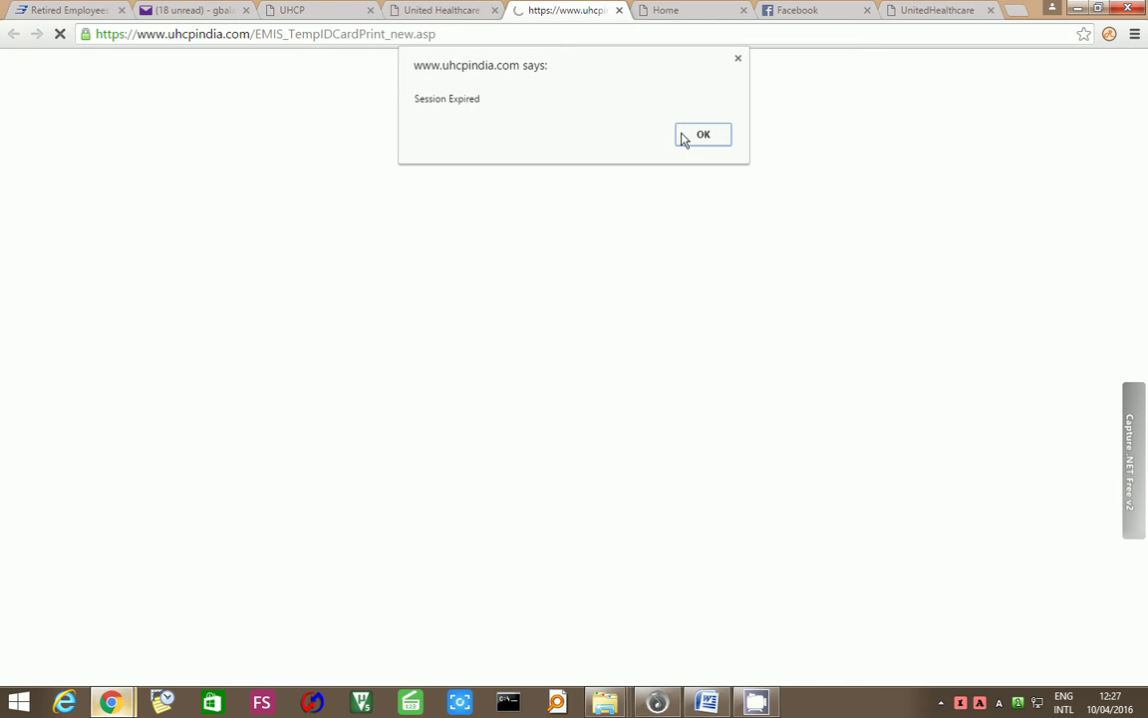
{"action": "left_click", "coordinate": [701, 137]}
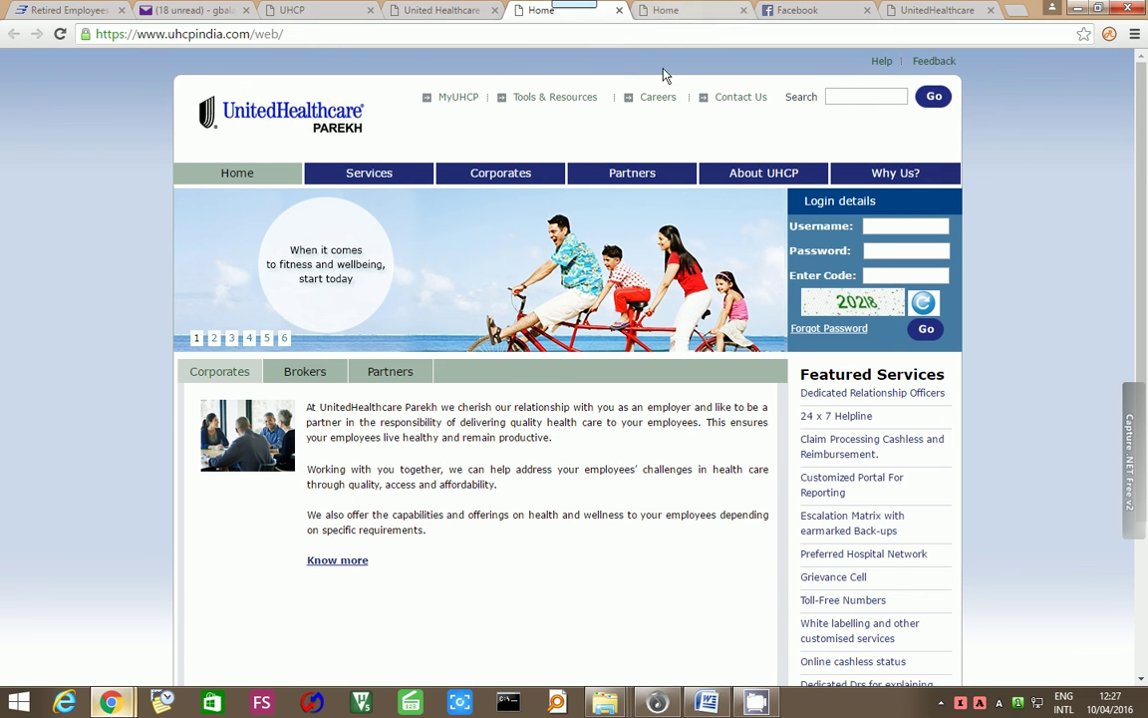
{"action": "left_click", "coordinate": [657, 10]}
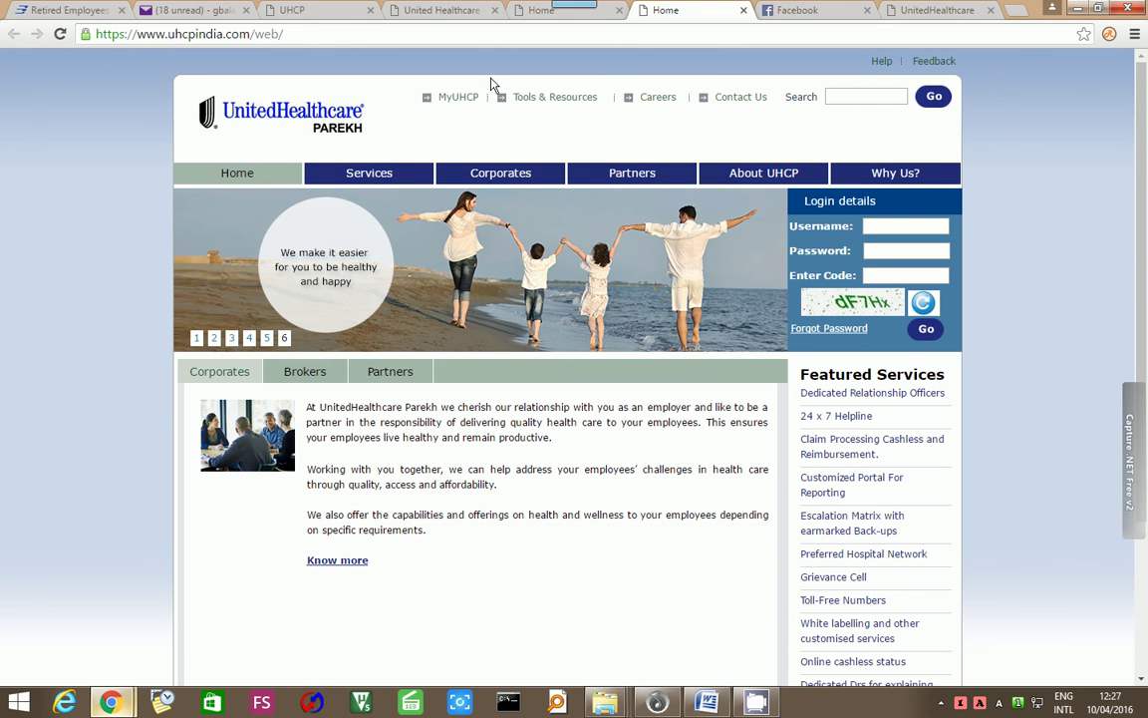
{"action": "left_click", "coordinate": [468, 12]}
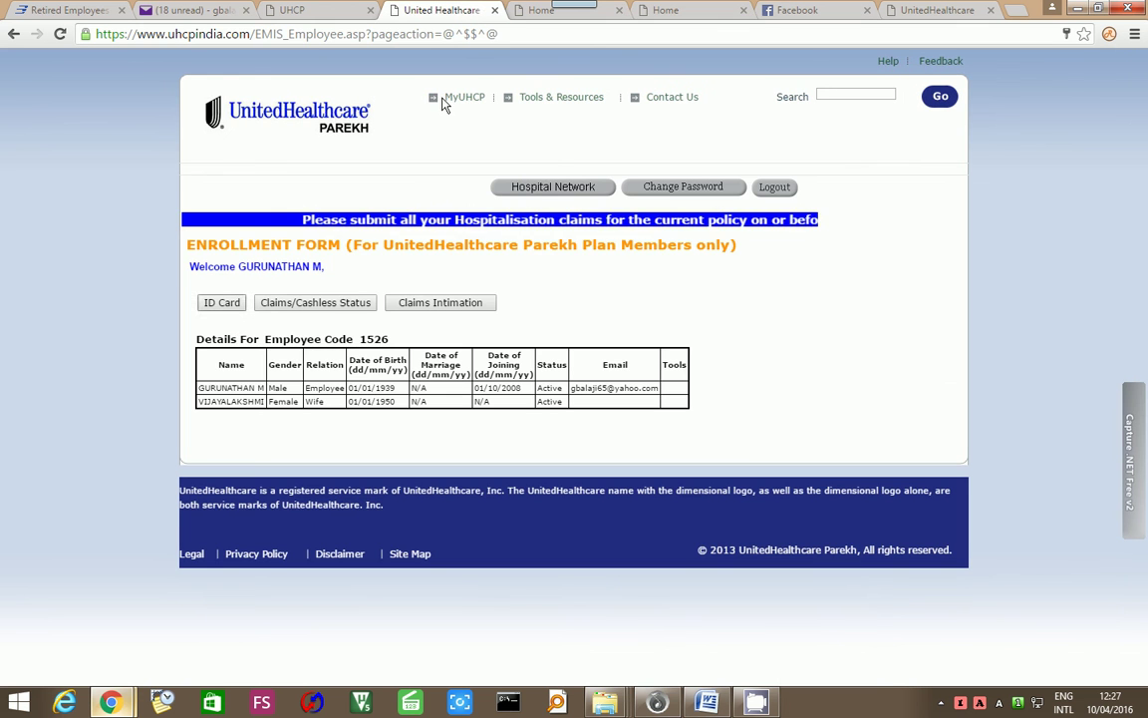
{"action": "left_click", "coordinate": [315, 313]}
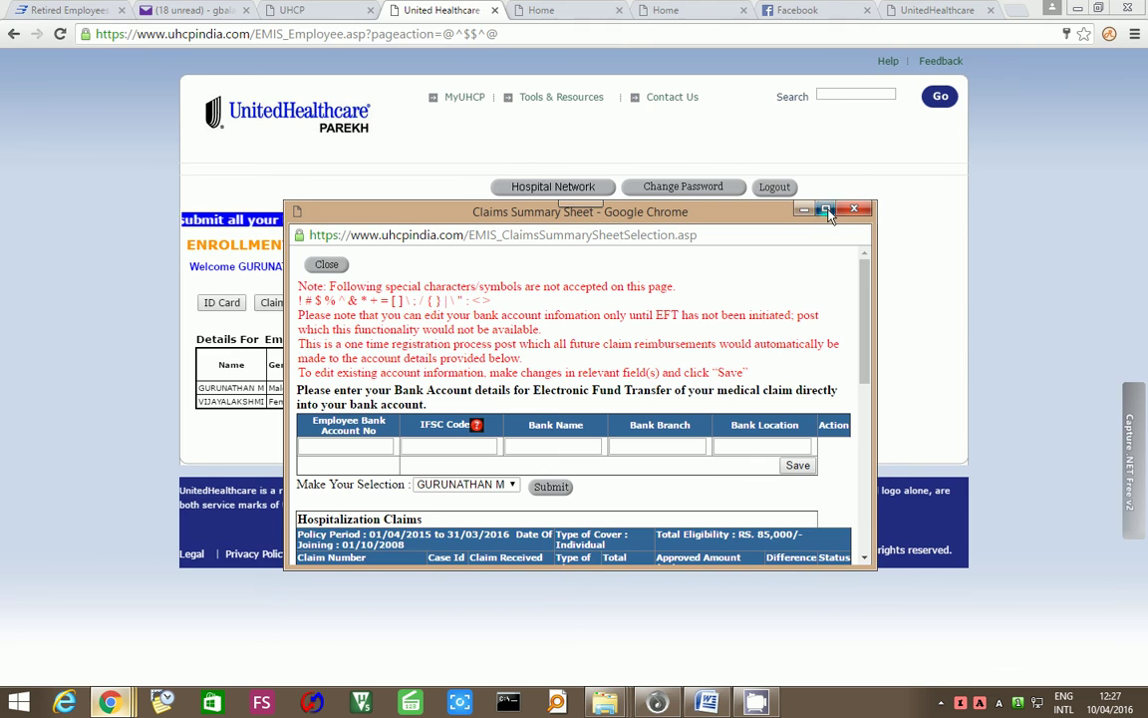
{"action": "left_click", "coordinate": [826, 209]}
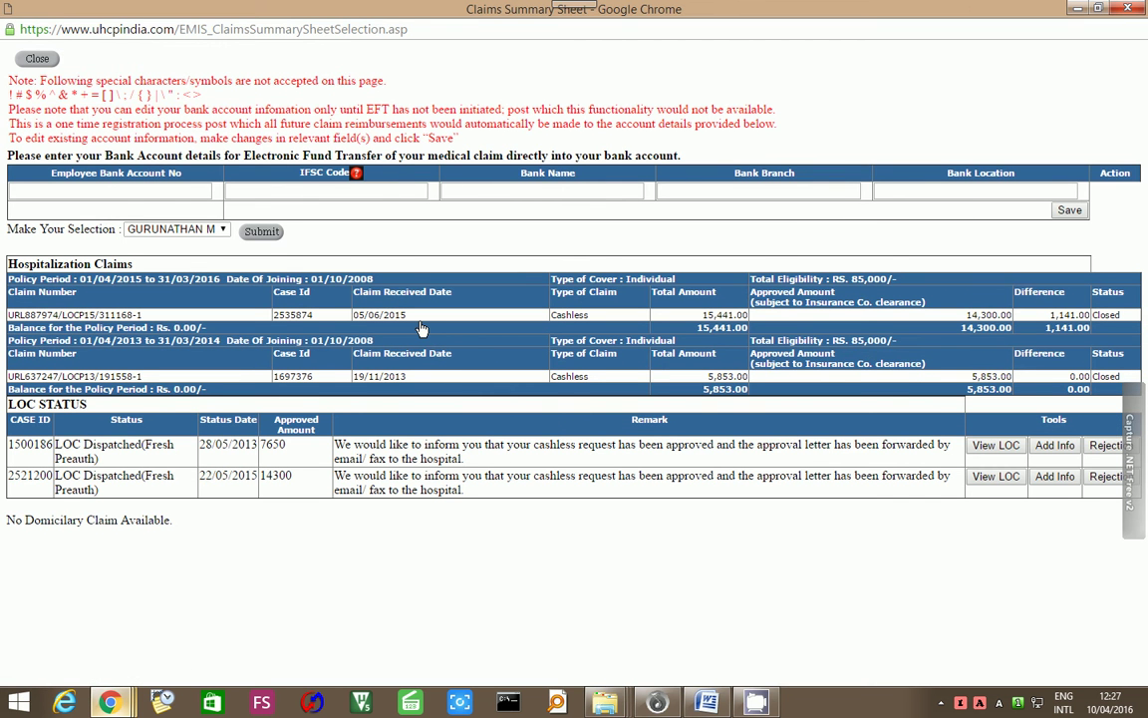
{"action": "left_click_drag", "start_coordinate": [15, 231], "coordinate": [179, 242]}
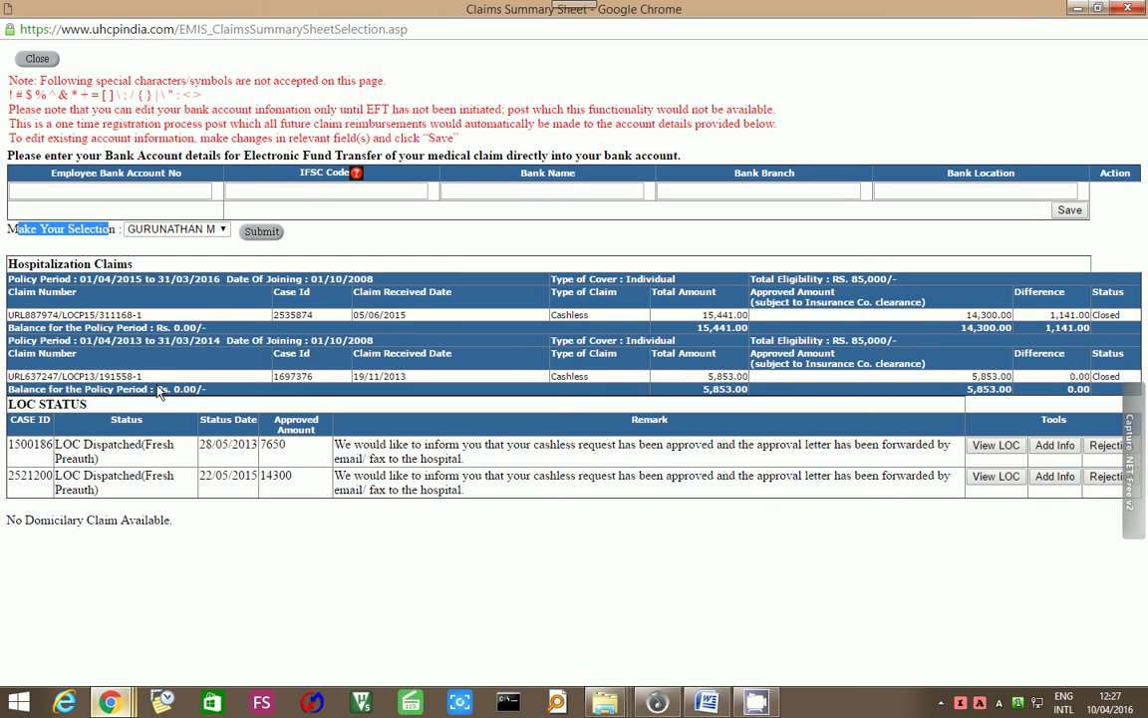
{"action": "left_click", "coordinate": [88, 340]}
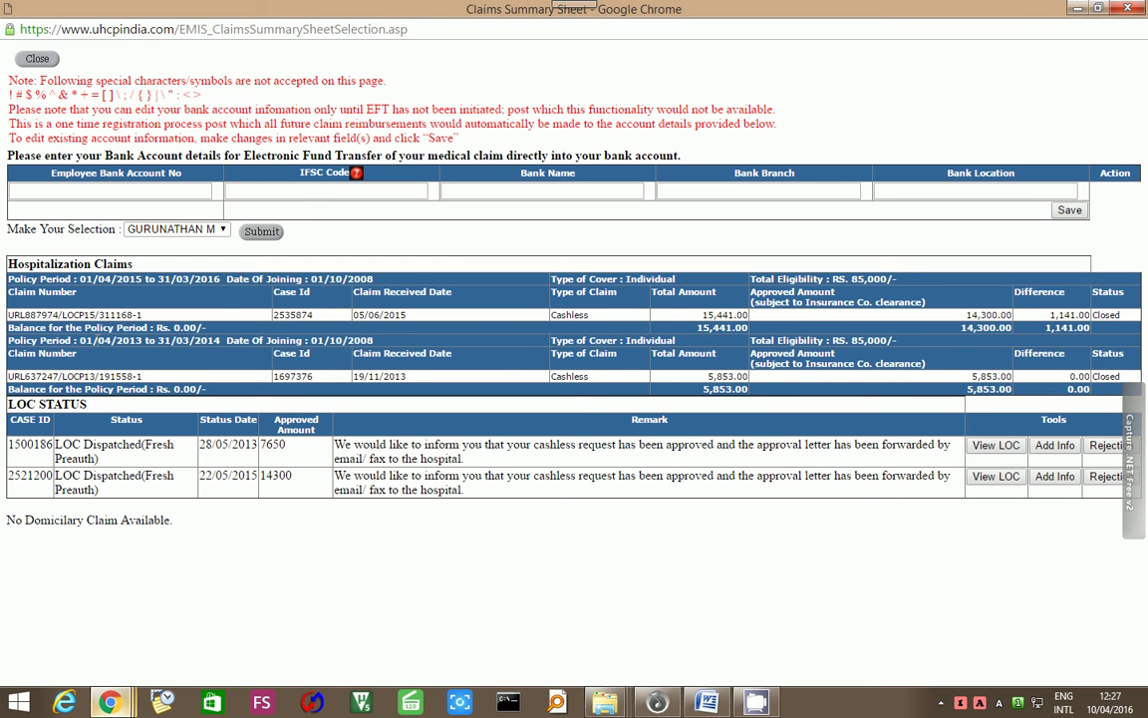
{"action": "left_click_drag", "start_coordinate": [115, 340], "coordinate": [80, 339]}
{"action": "left_click_drag", "start_coordinate": [294, 454], "coordinate": [259, 447]}
{"action": "left_click_drag", "start_coordinate": [302, 478], "coordinate": [263, 483]}
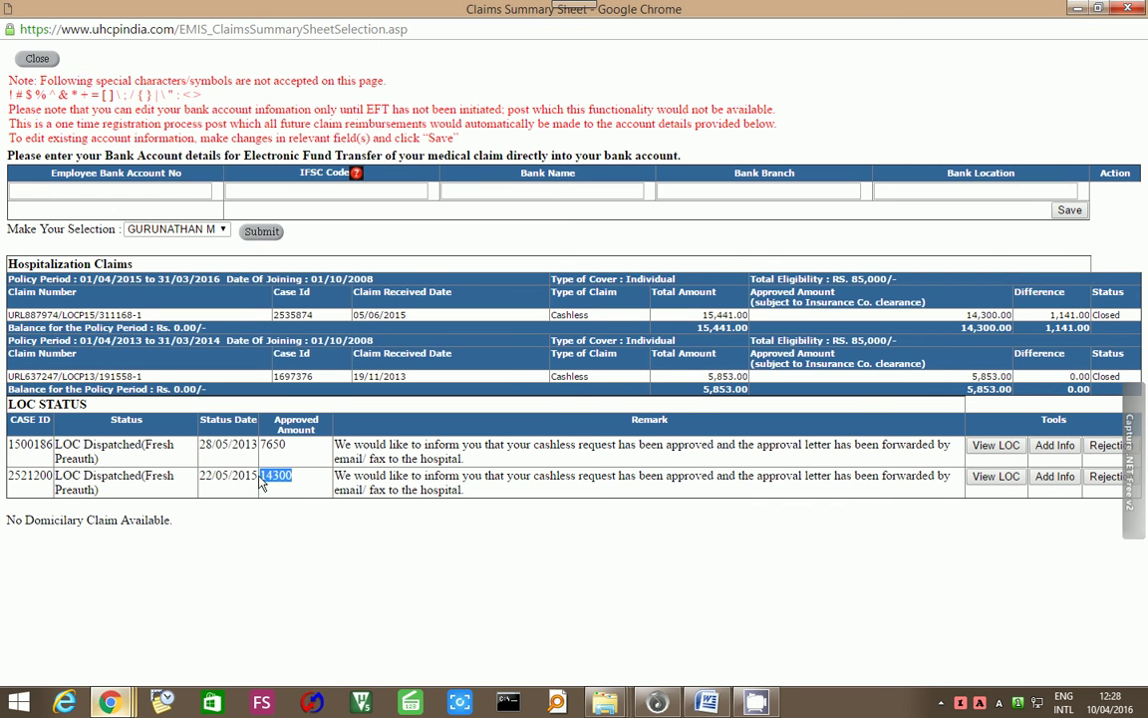
{"action": "left_click", "coordinate": [995, 477]}
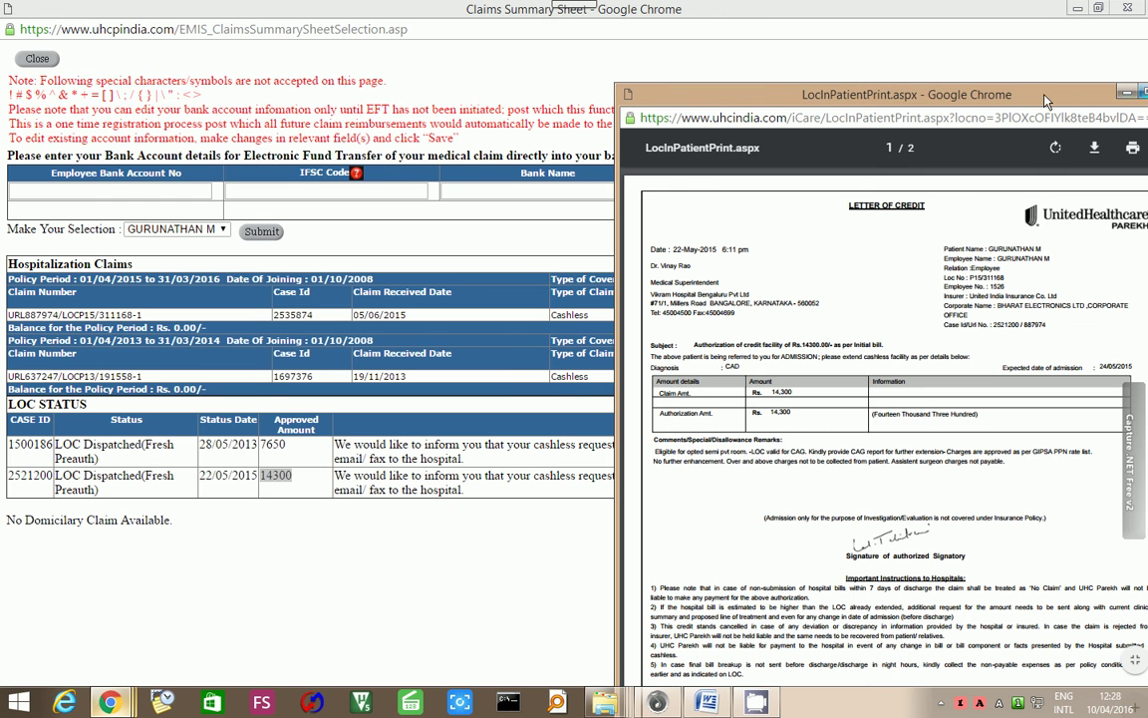
{"action": "left_click_drag", "start_coordinate": [954, 89], "coordinate": [864, 66]}
{"action": "left_click", "coordinate": [1146, 102]}
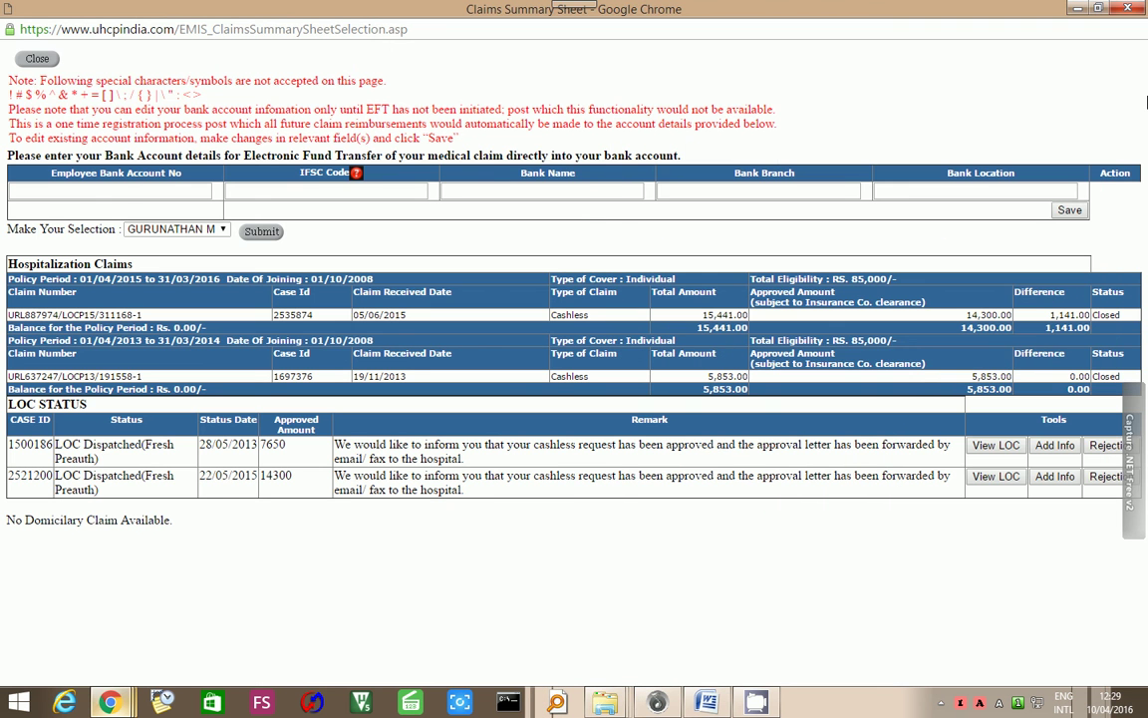
{"action": "left_click", "coordinate": [994, 477]}
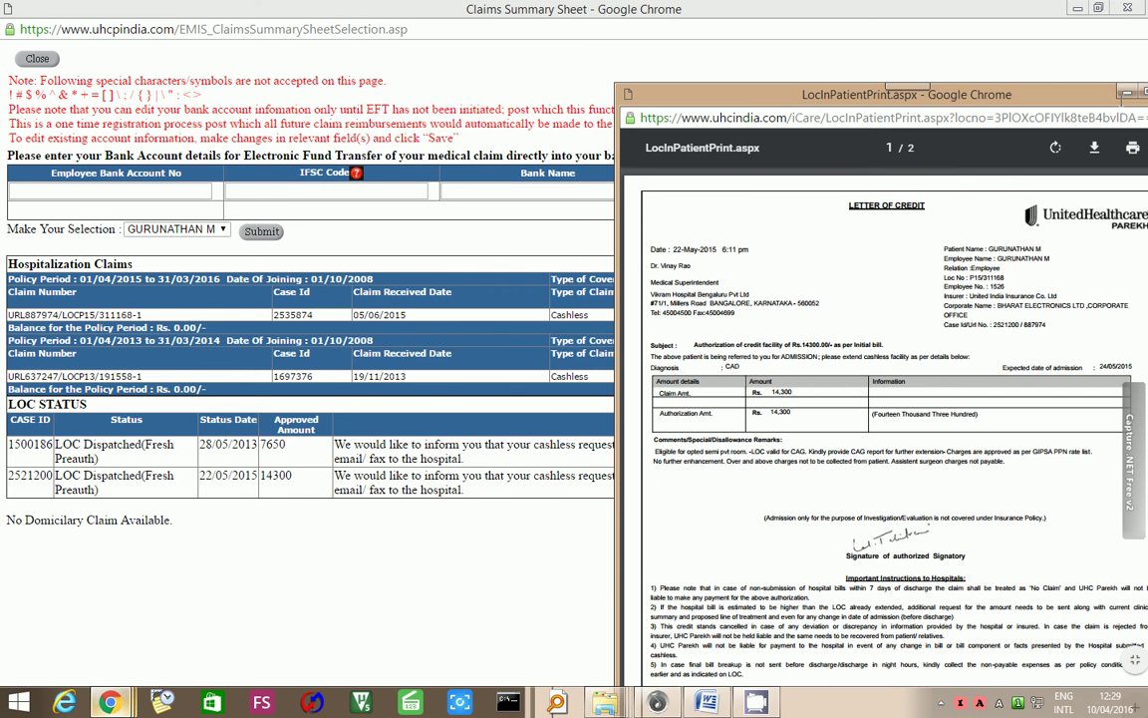
{"action": "double_click", "coordinate": [1011, 90]}
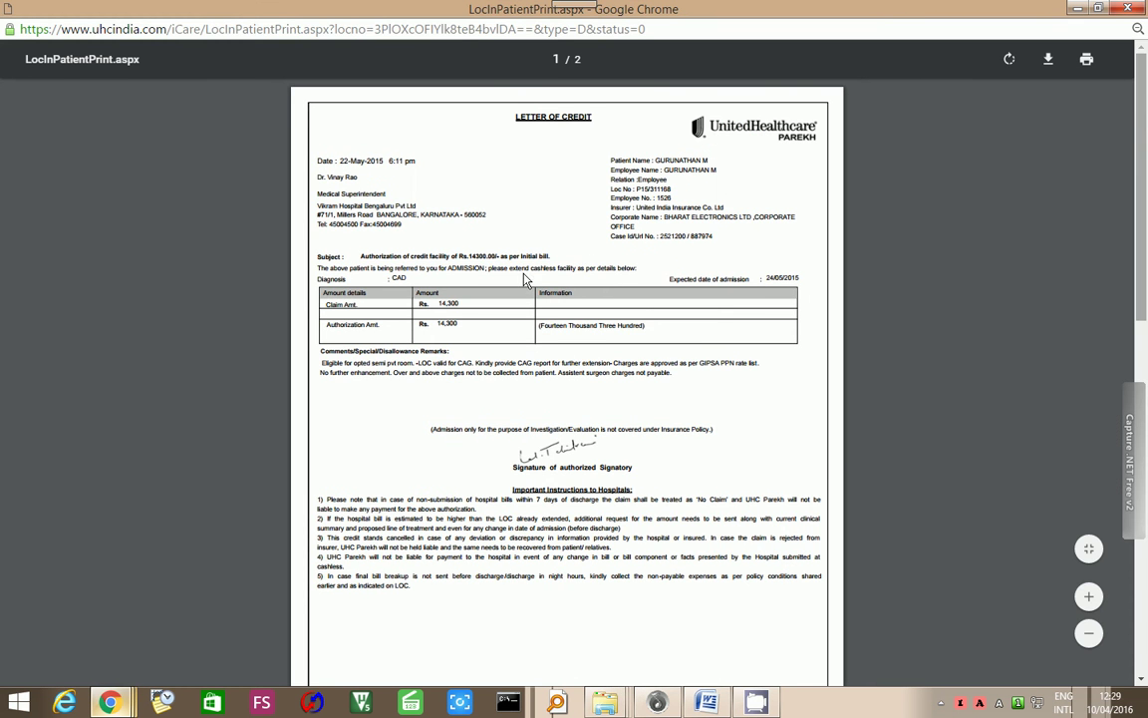
{"action": "scroll", "coordinate": [517, 280], "scroll_direction": "down", "scroll_amount": 2}
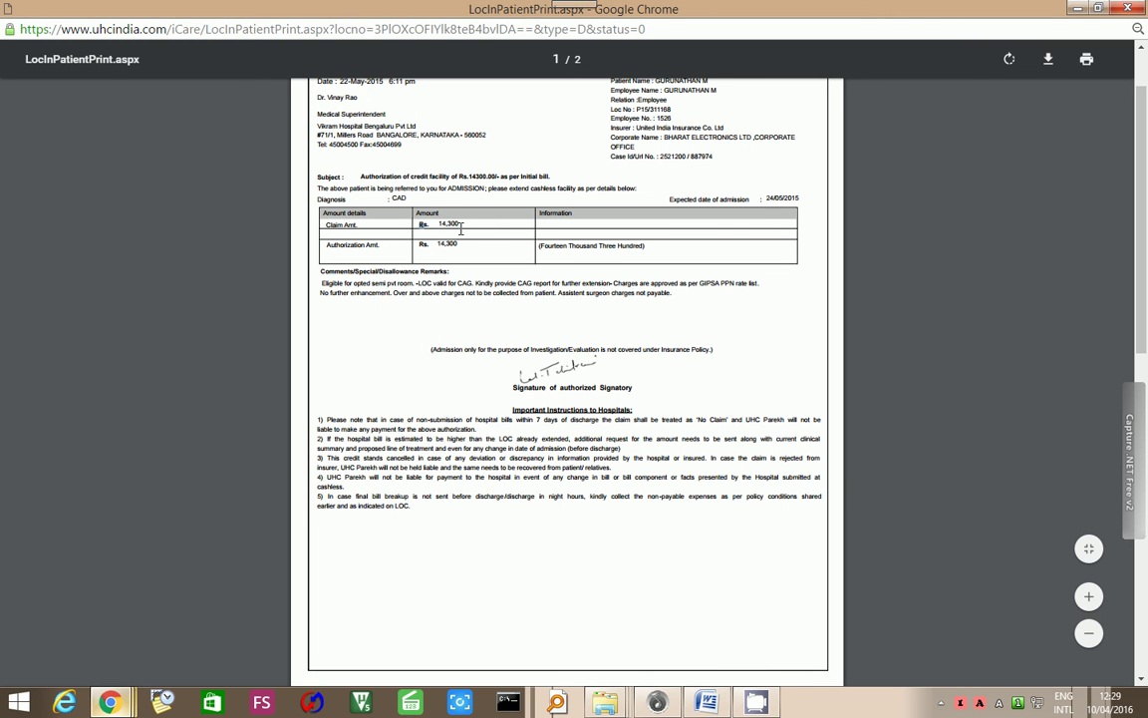
{"action": "scroll", "coordinate": [443, 288], "scroll_direction": "up", "scroll_amount": 2}
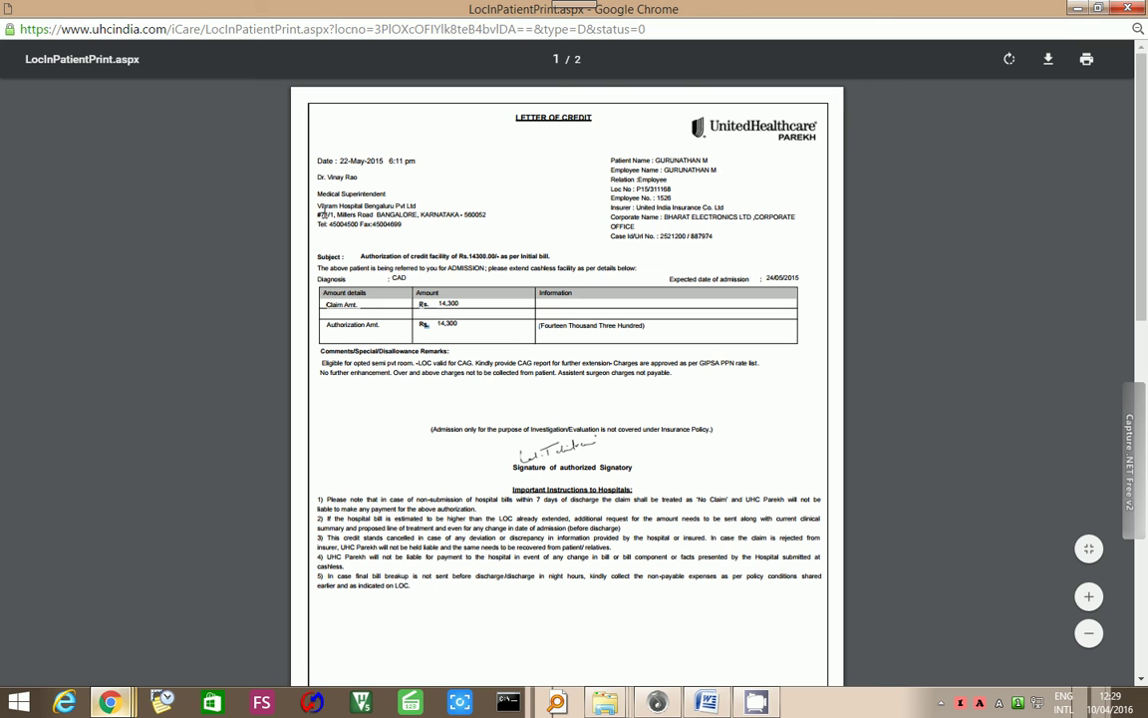
{"action": "left_click_drag", "start_coordinate": [315, 204], "coordinate": [434, 215]}
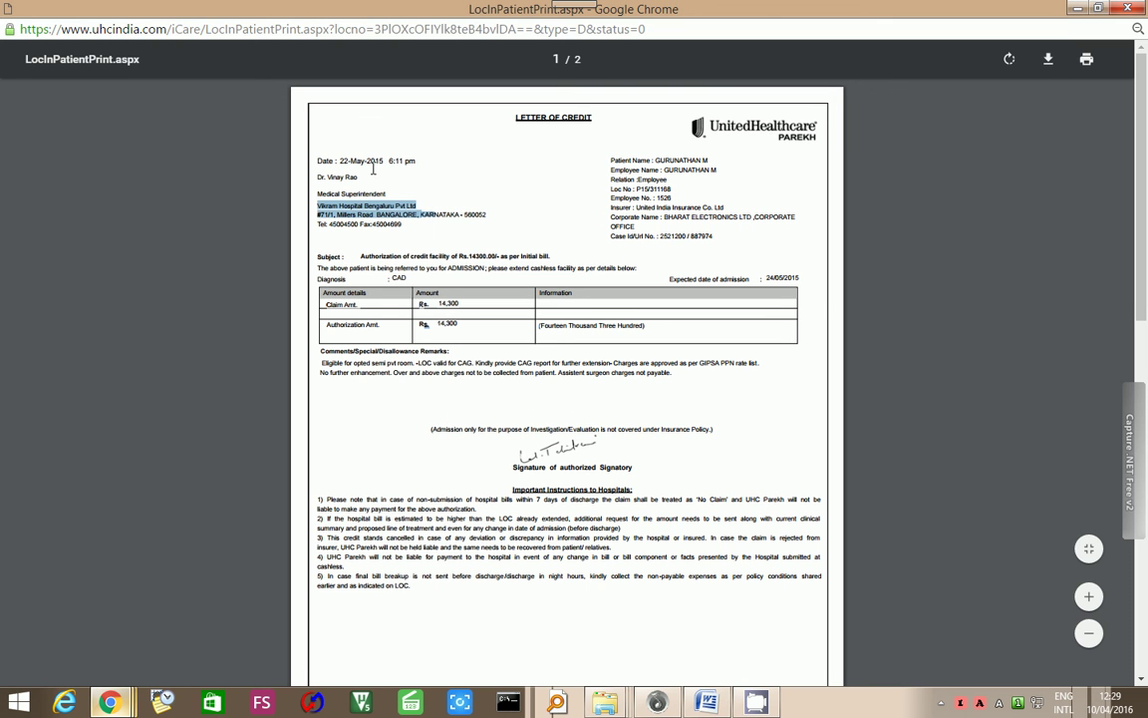
{"action": "left_click_drag", "start_coordinate": [341, 160], "coordinate": [437, 158]}
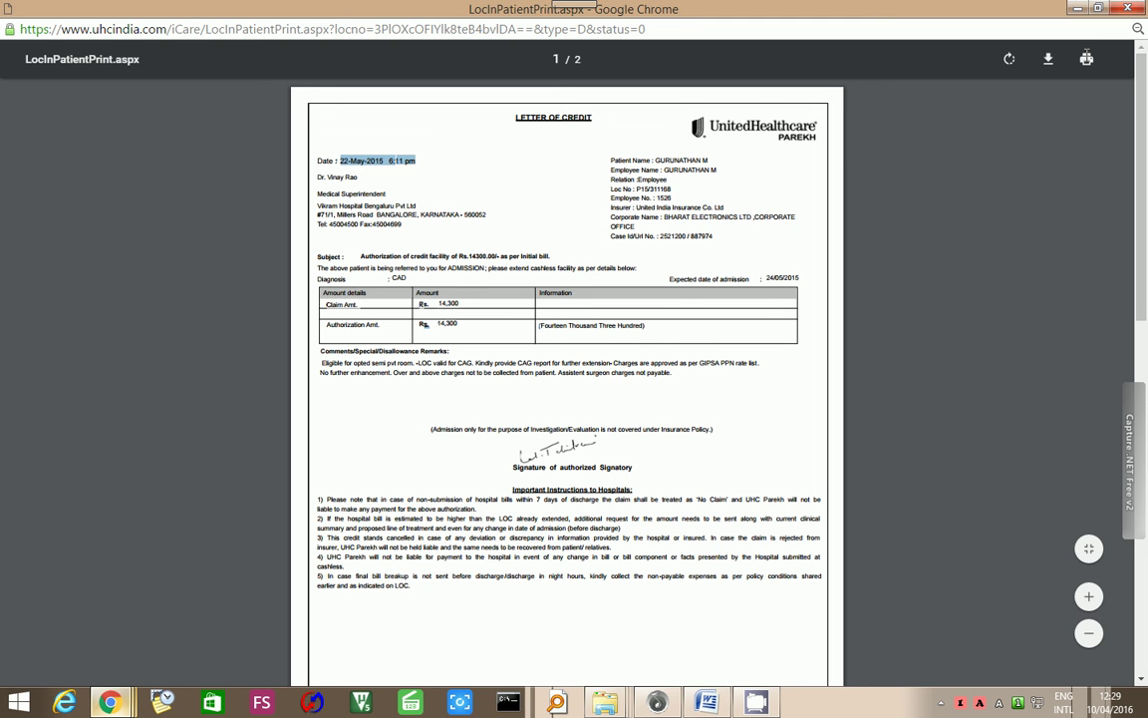
{"action": "left_click", "coordinate": [1127, 9]}
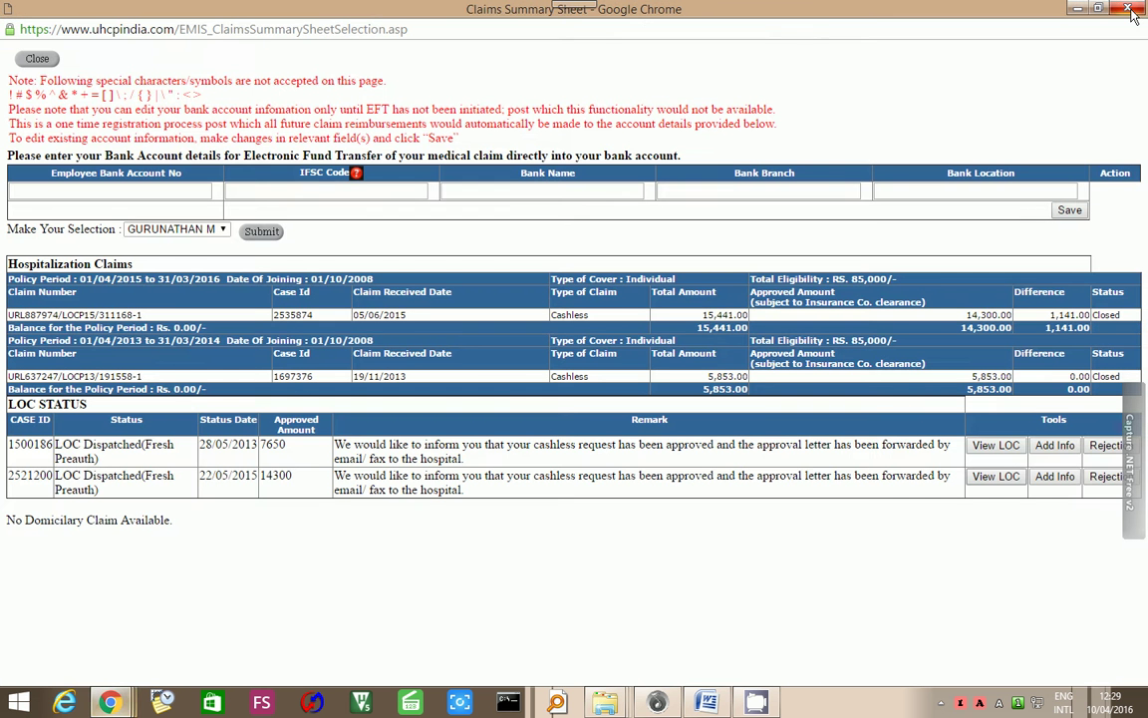
Open the 7,650 letter of credit full screen and highlight the hospital name and amount
{"action": "left_click", "coordinate": [996, 446]}
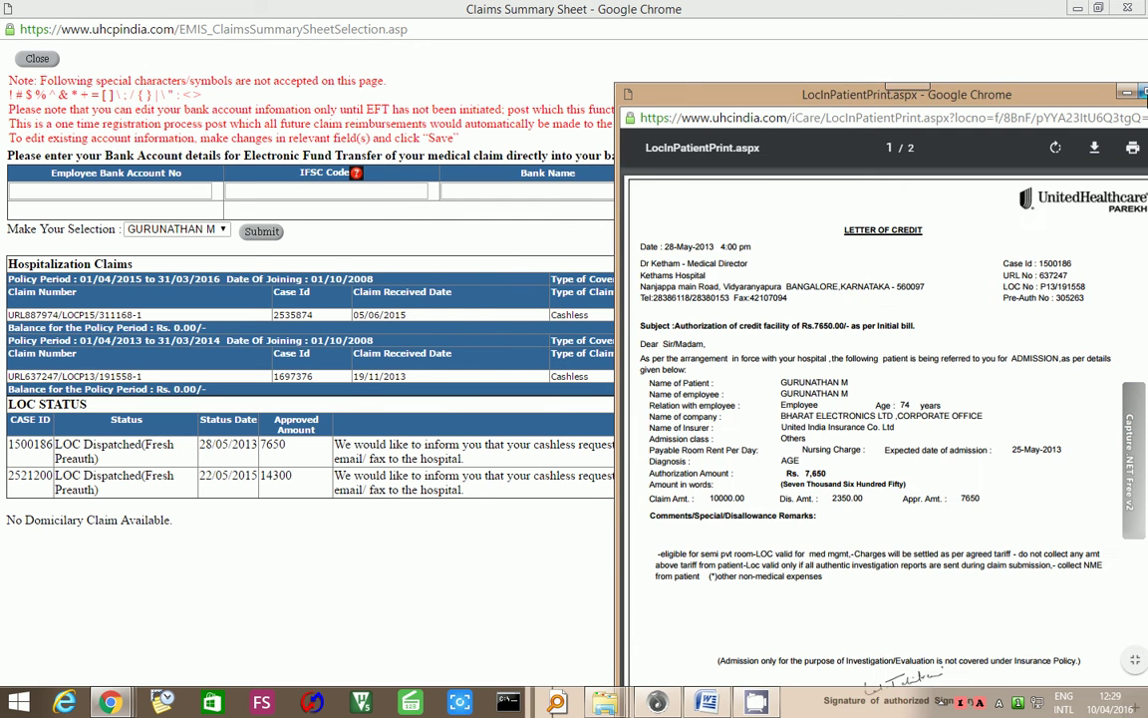
{"action": "double_click", "coordinate": [1026, 93]}
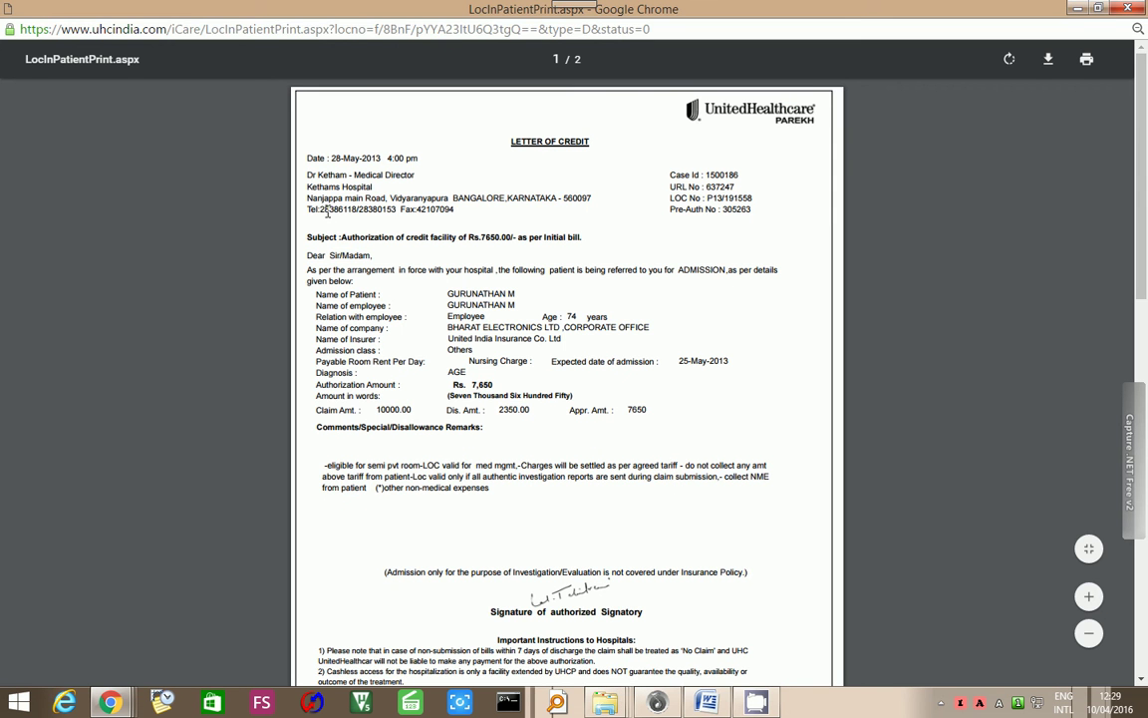
{"action": "left_click_drag", "start_coordinate": [384, 186], "coordinate": [387, 197]}
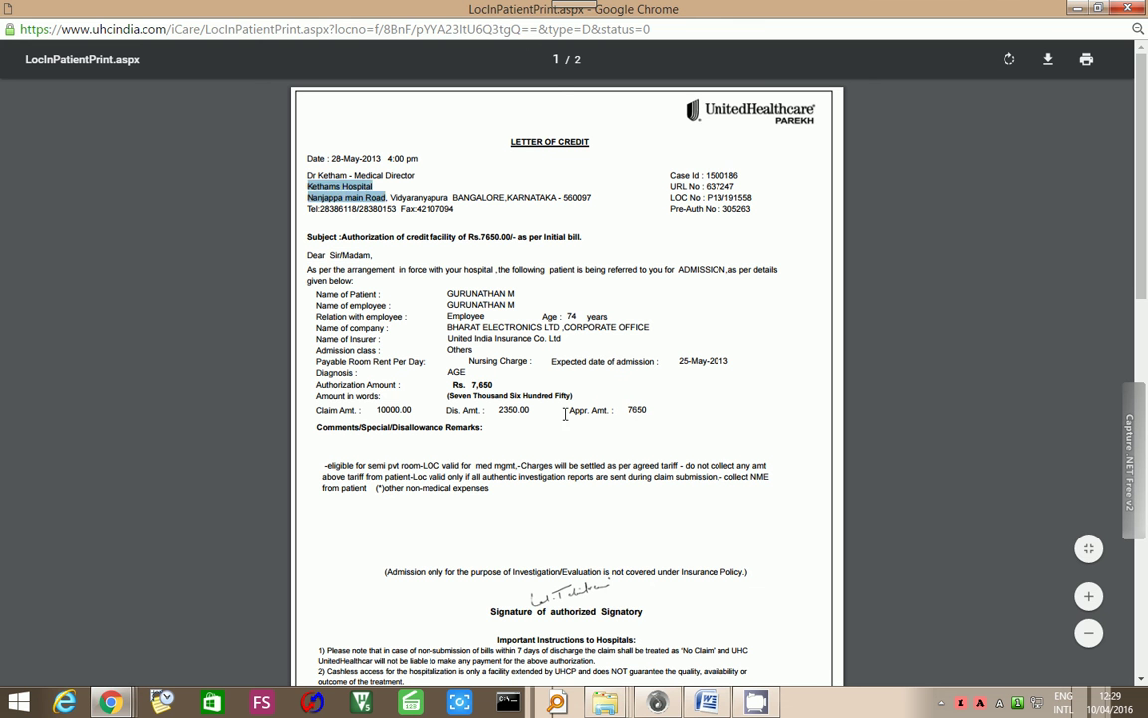
{"action": "double_click", "coordinate": [636, 408]}
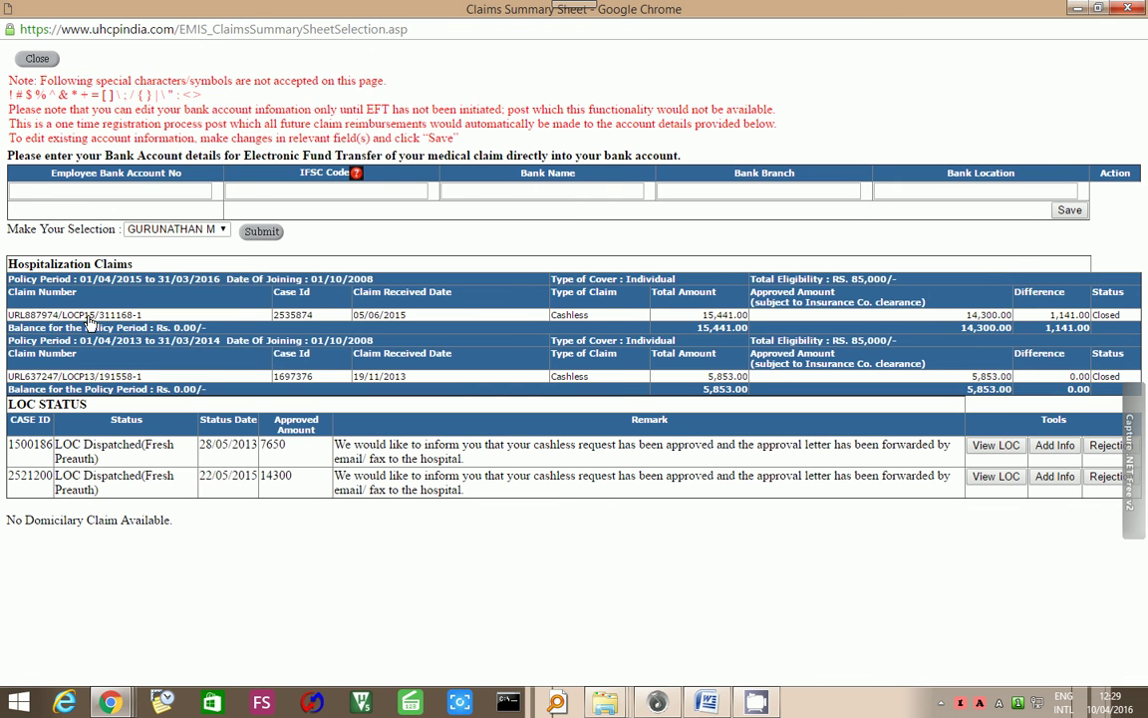
Try opening the first hospitalization claim's details, dismissing the Session Expired alert
{"action": "left_click", "coordinate": [90, 319]}
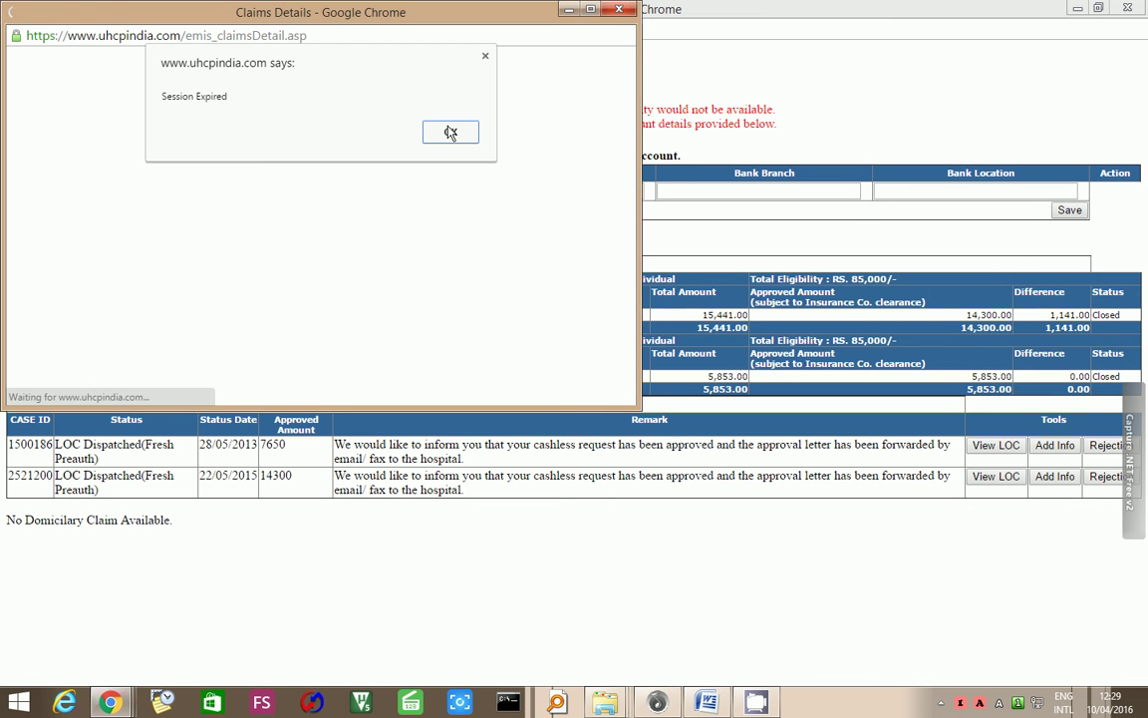
{"action": "left_click", "coordinate": [449, 131]}
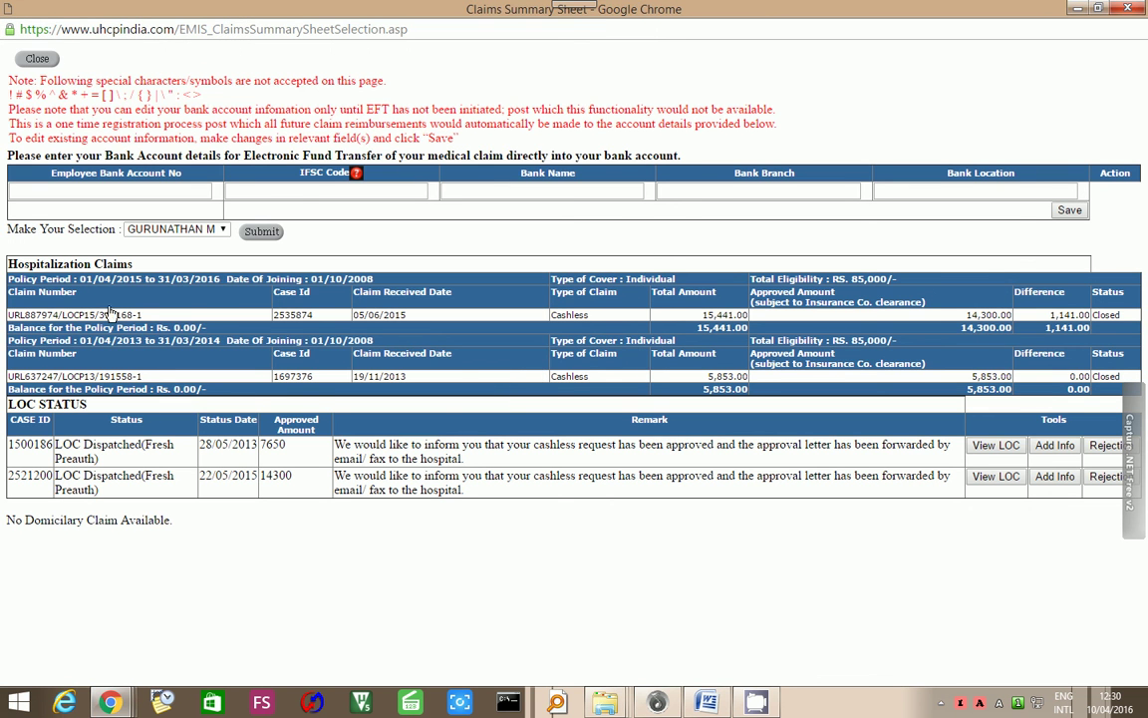
{"action": "left_click", "coordinate": [89, 317]}
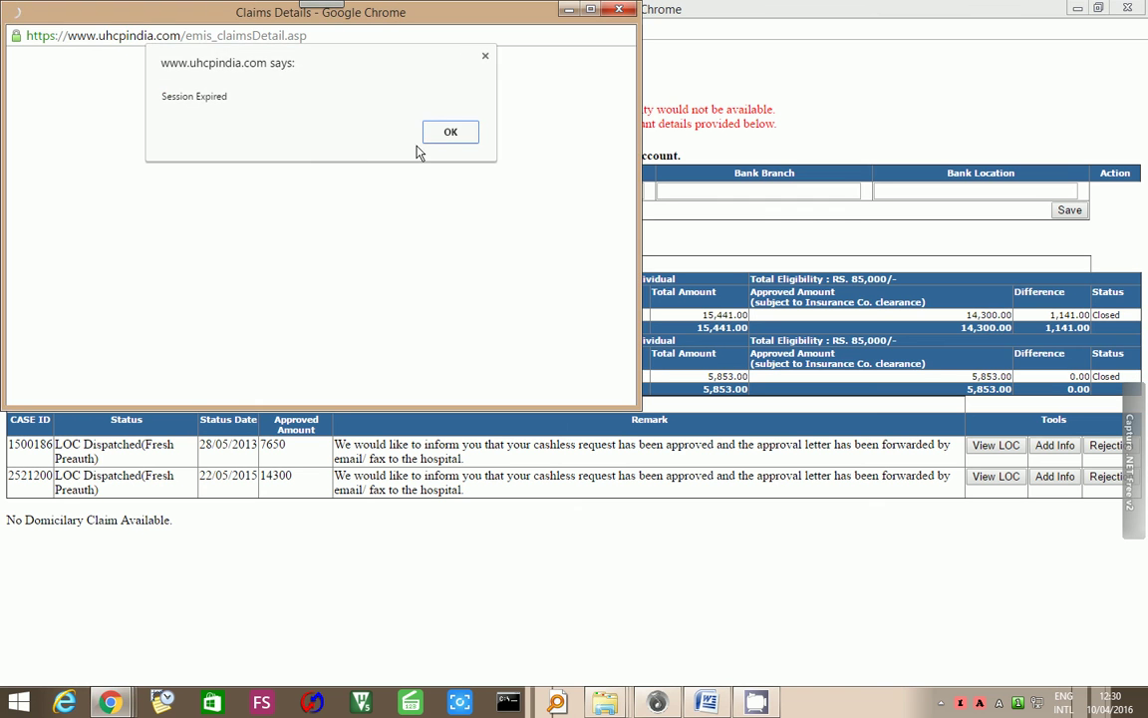
Load the other family member's claims and open the enhancement LOC dated 05/04/2016
{"action": "left_click", "coordinate": [449, 133]}
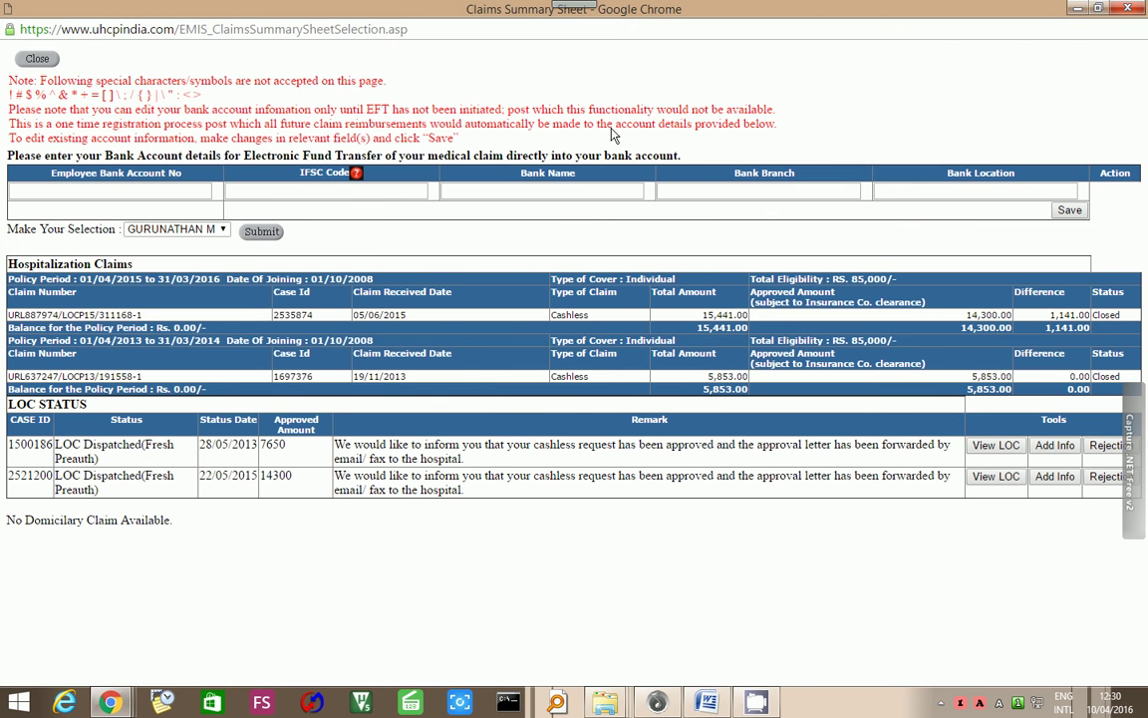
{"action": "left_click", "coordinate": [222, 230]}
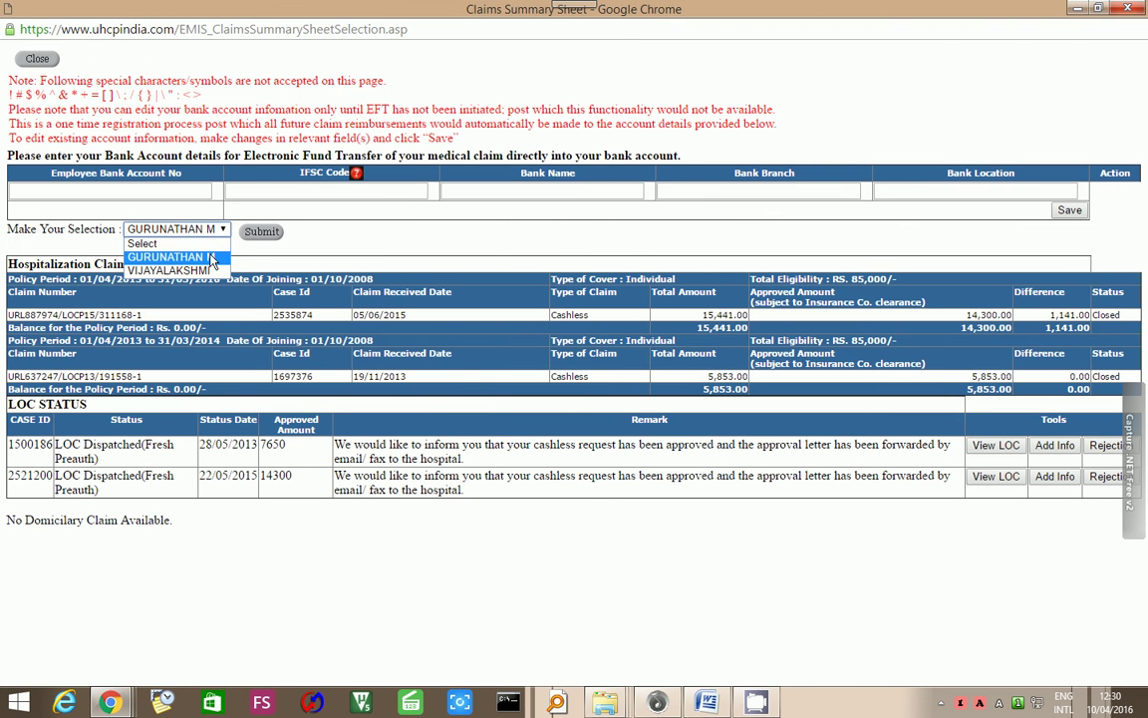
{"action": "left_click", "coordinate": [180, 270]}
{"action": "left_click", "coordinate": [263, 232]}
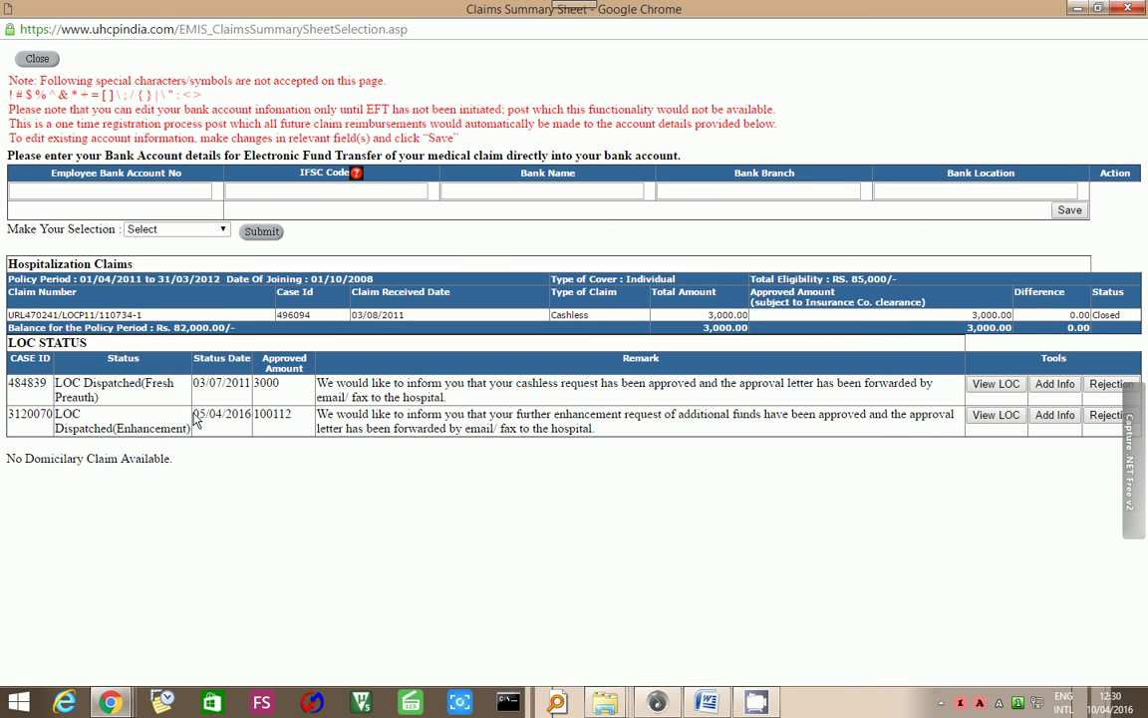
{"action": "left_click_drag", "start_coordinate": [193, 415], "coordinate": [256, 415]}
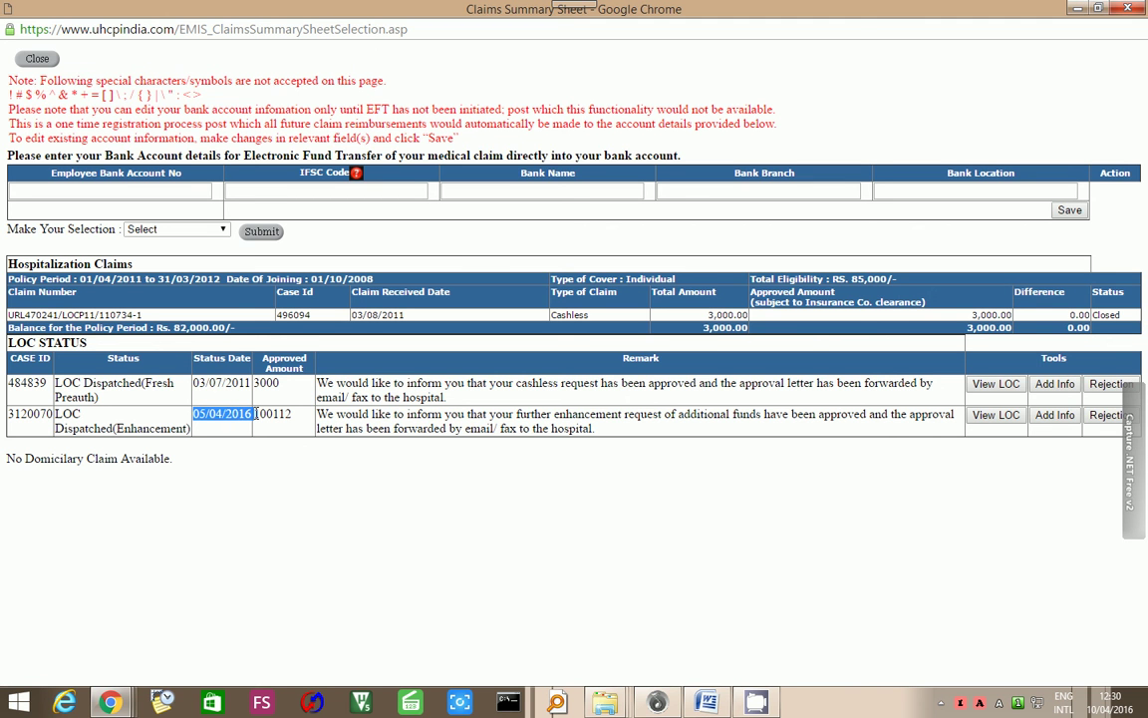
{"action": "left_click", "coordinate": [996, 416]}
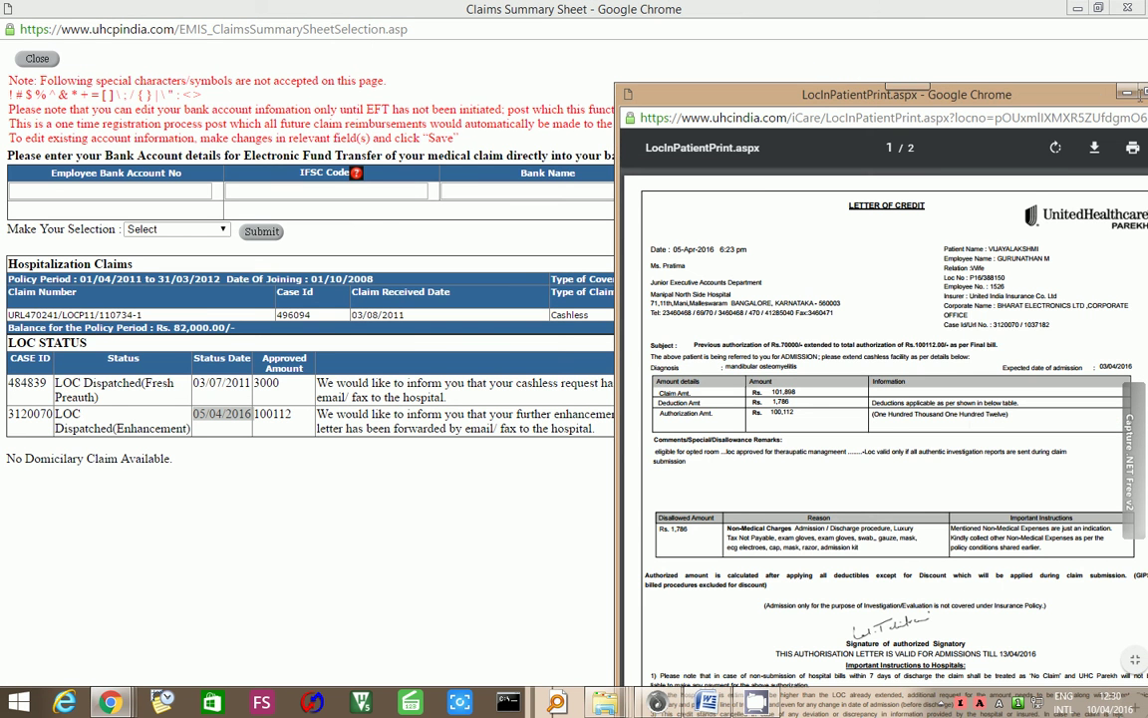
Maximize the enhancement letter, highlight its heading and the 100,112 authorization amount, then close it
{"action": "double_click", "coordinate": [1027, 88]}
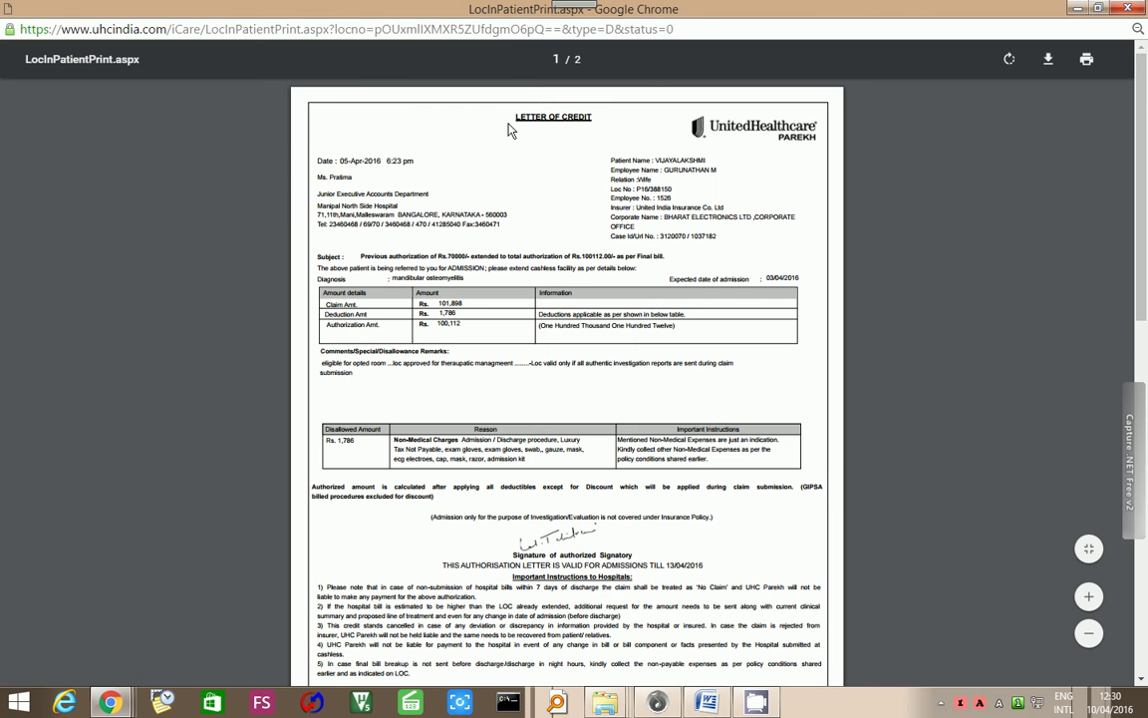
{"action": "left_click_drag", "start_coordinate": [465, 102], "coordinate": [550, 110]}
{"action": "double_click", "coordinate": [423, 325]}
{"action": "left_click_drag", "start_coordinate": [438, 313], "coordinate": [474, 315]}
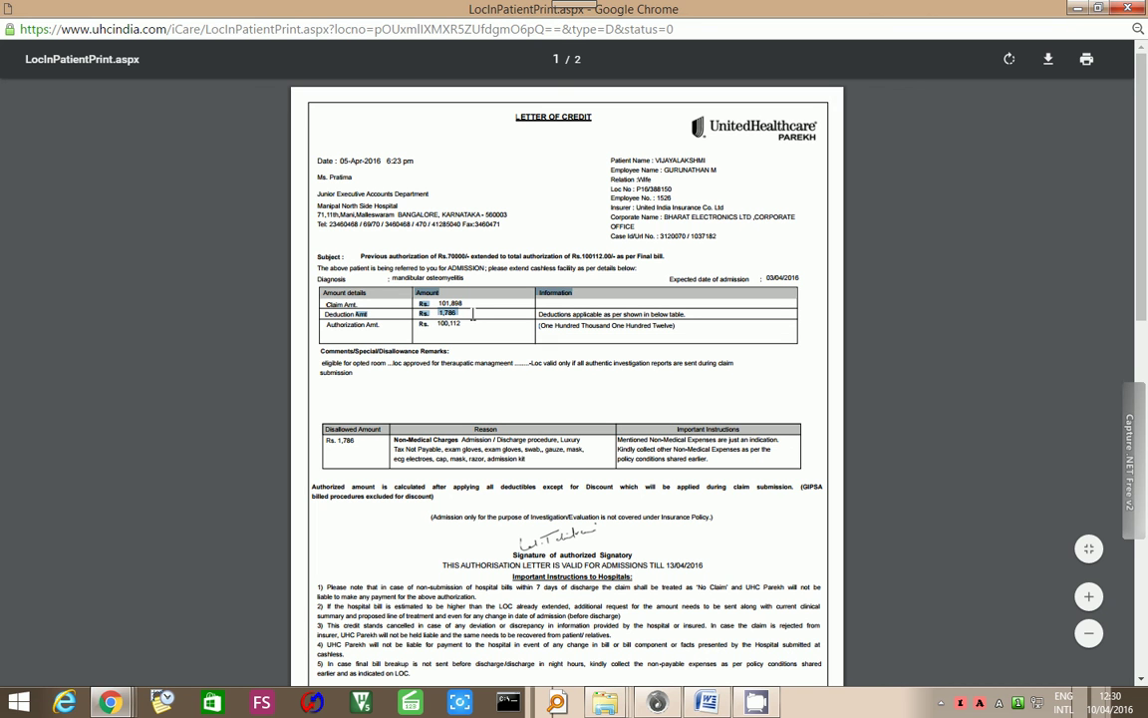
{"action": "left_click", "coordinate": [431, 309]}
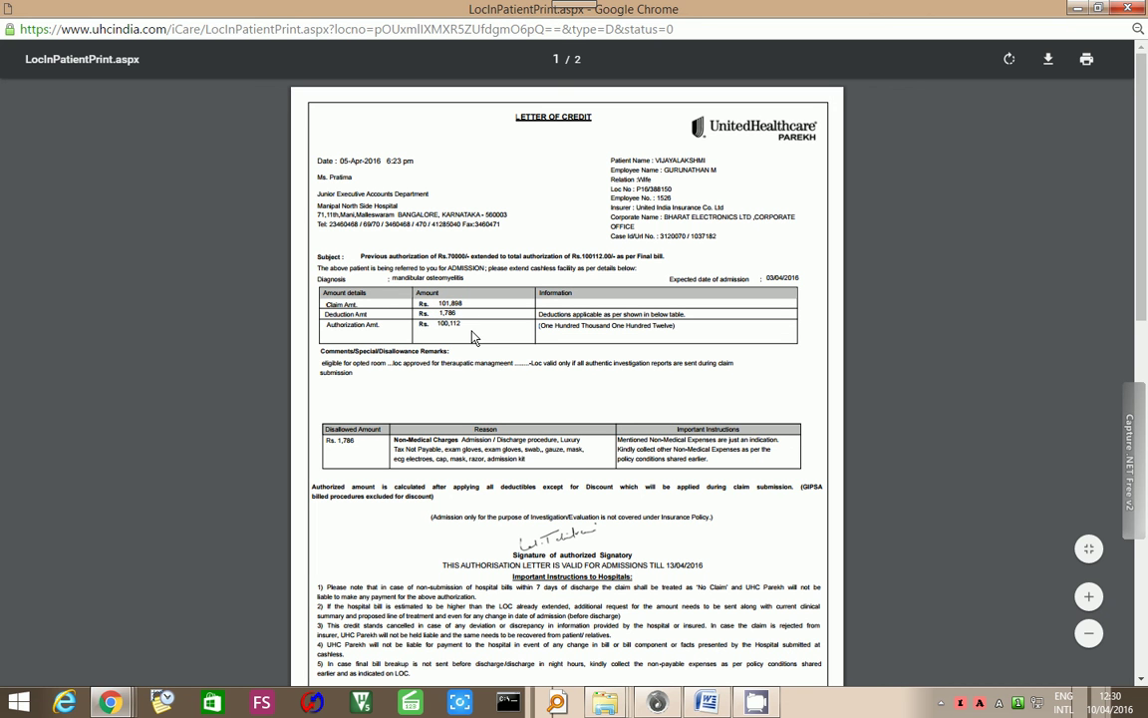
{"action": "left_click_drag", "start_coordinate": [439, 324], "coordinate": [483, 323]}
{"action": "left_click_drag", "start_coordinate": [332, 429], "coordinate": [374, 390]}
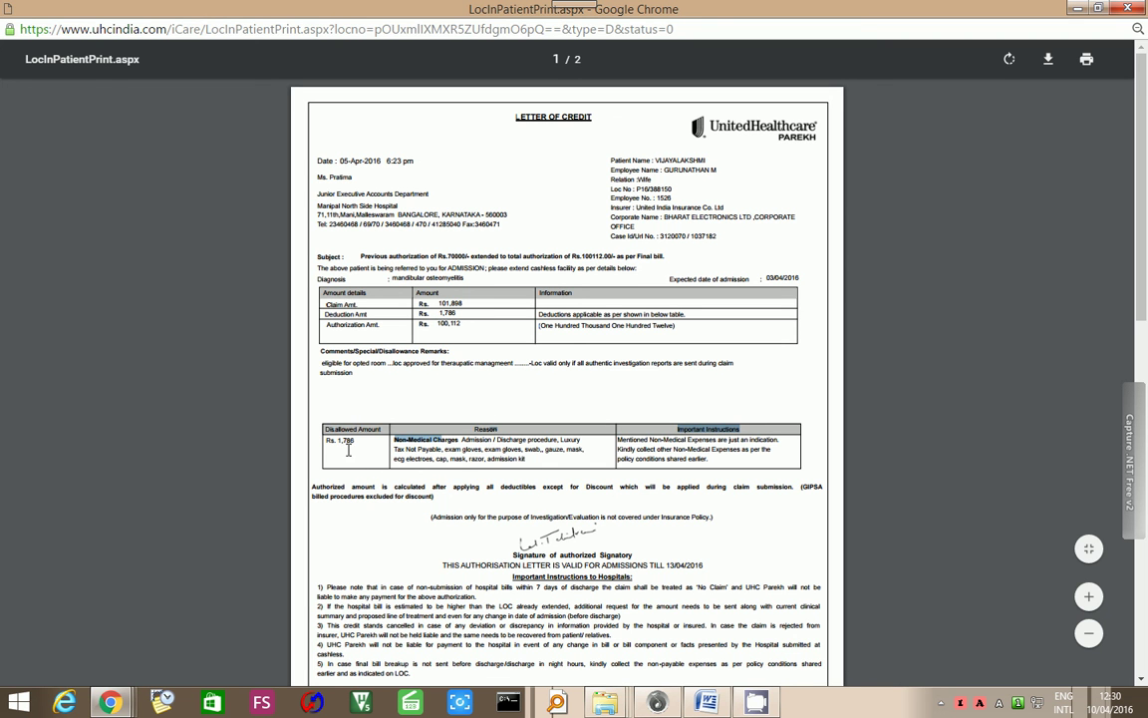
{"action": "left_click", "coordinate": [476, 458]}
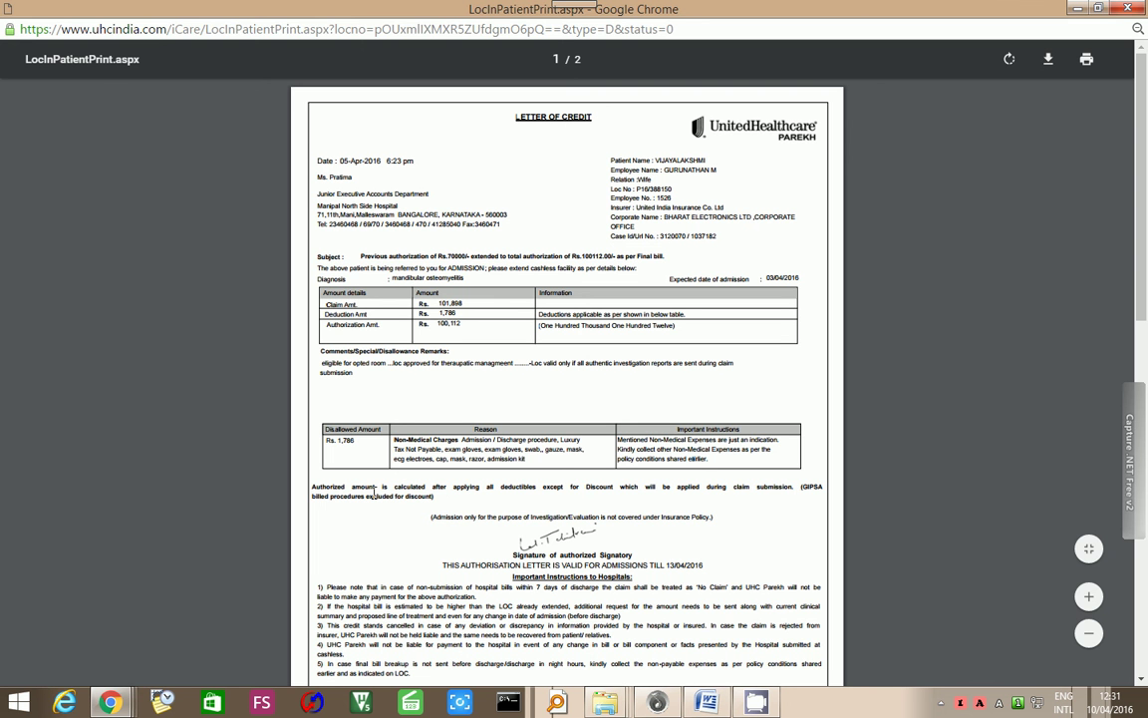
{"action": "left_click", "coordinate": [1128, 9]}
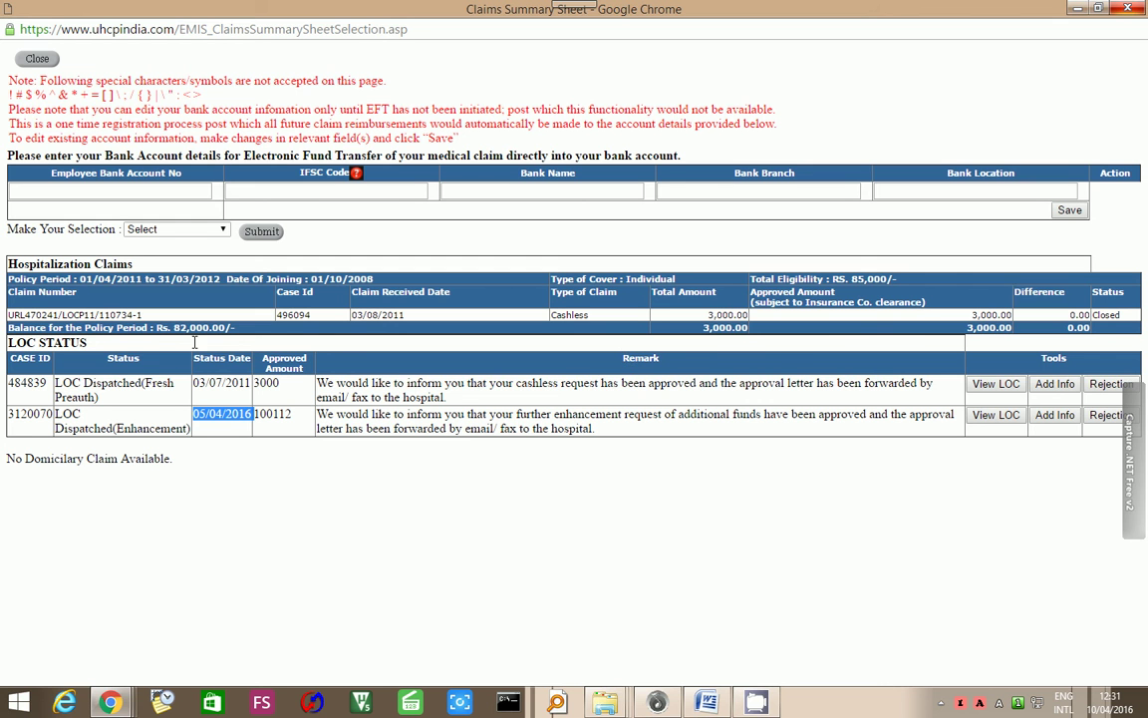
Dismiss the Session Expired alert on a claim and close the Claims Summary and LOC windows
{"action": "left_click", "coordinate": [77, 314]}
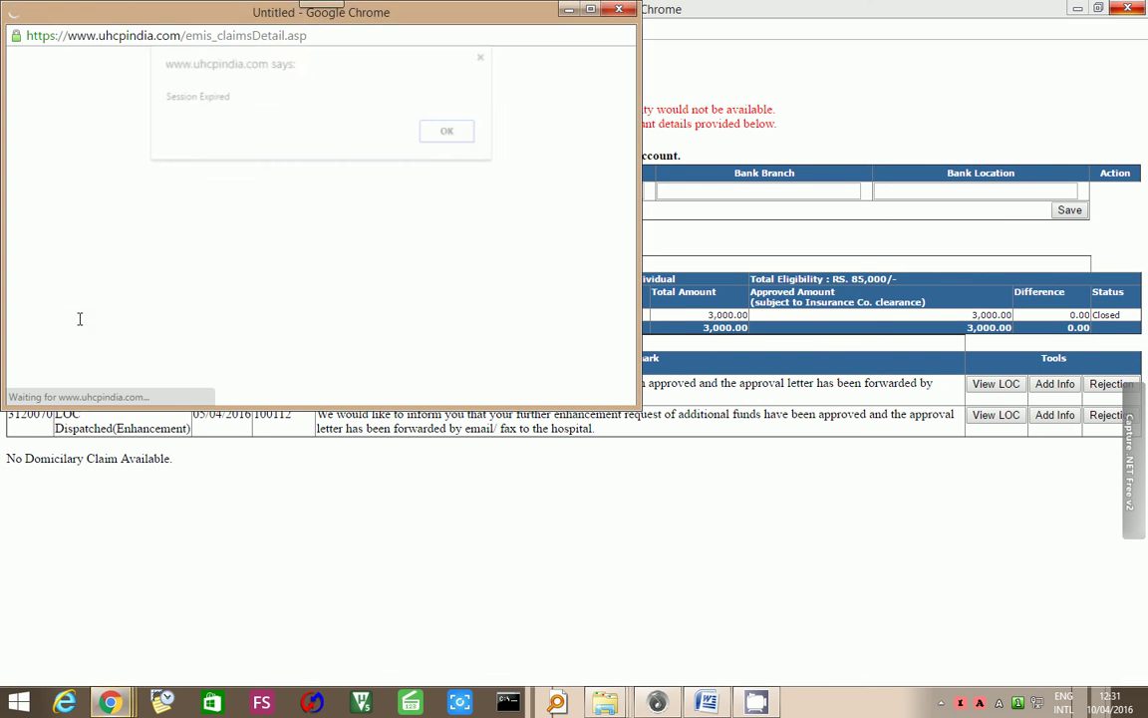
{"action": "left_click", "coordinate": [448, 133]}
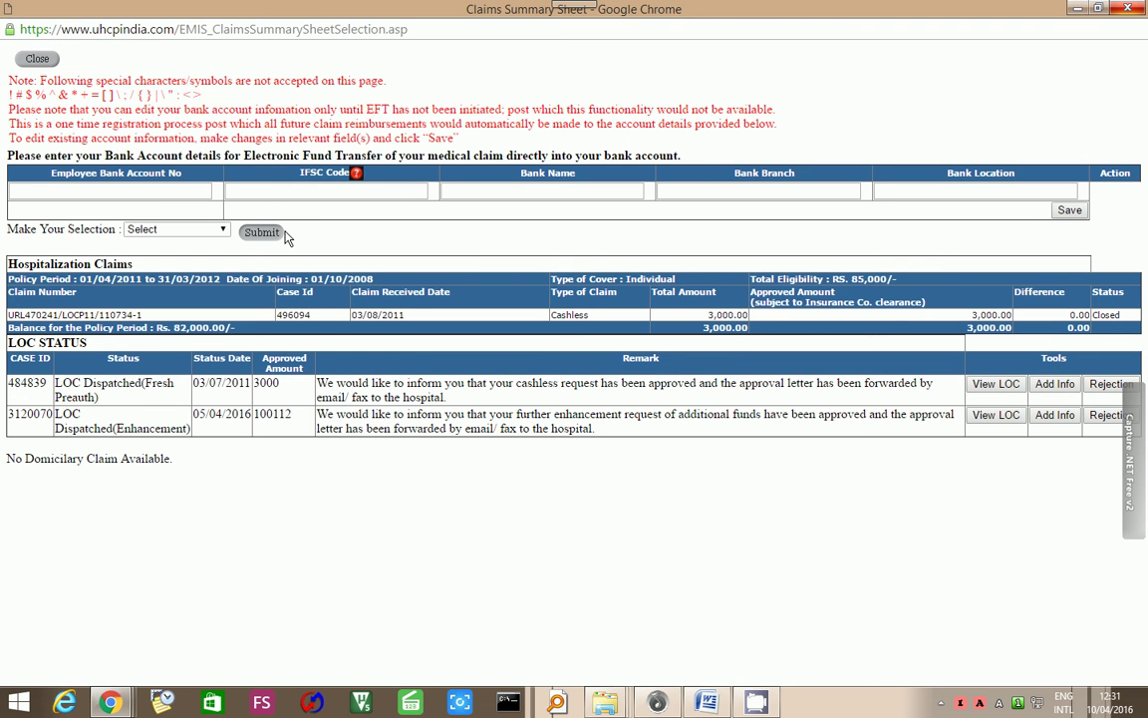
{"action": "left_click", "coordinate": [1130, 8]}
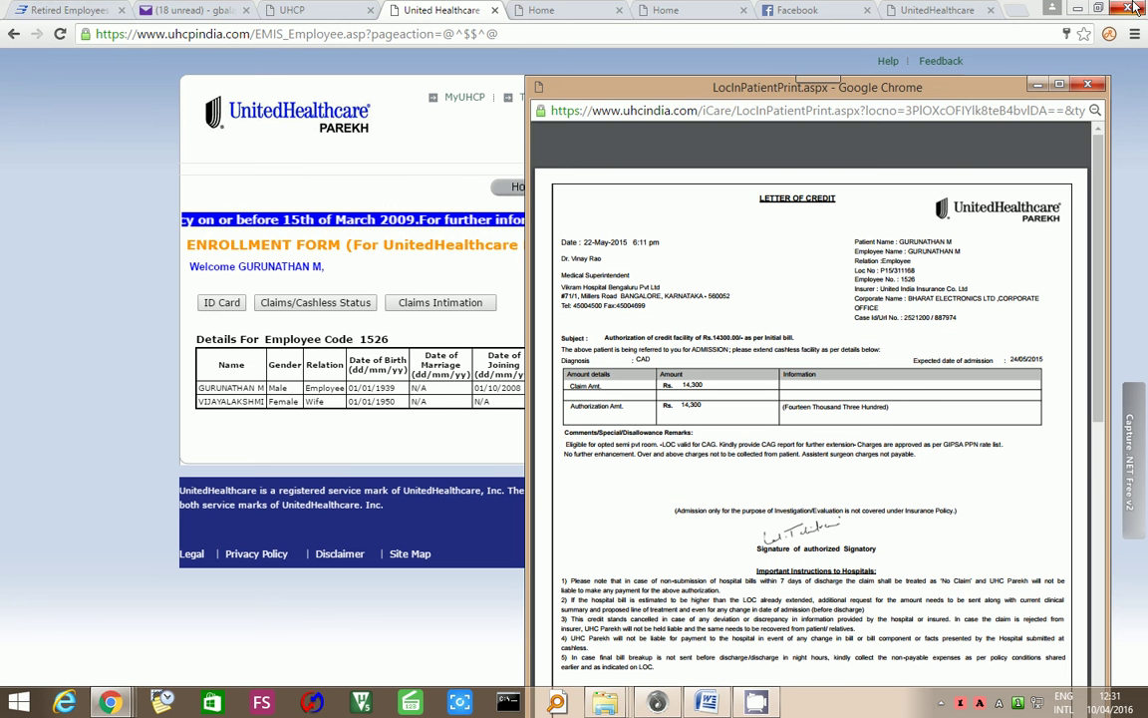
{"action": "left_click", "coordinate": [1088, 84]}
Try Claims Intimation, dismiss its Session Expired alert and close that window
{"action": "left_click", "coordinate": [437, 308]}
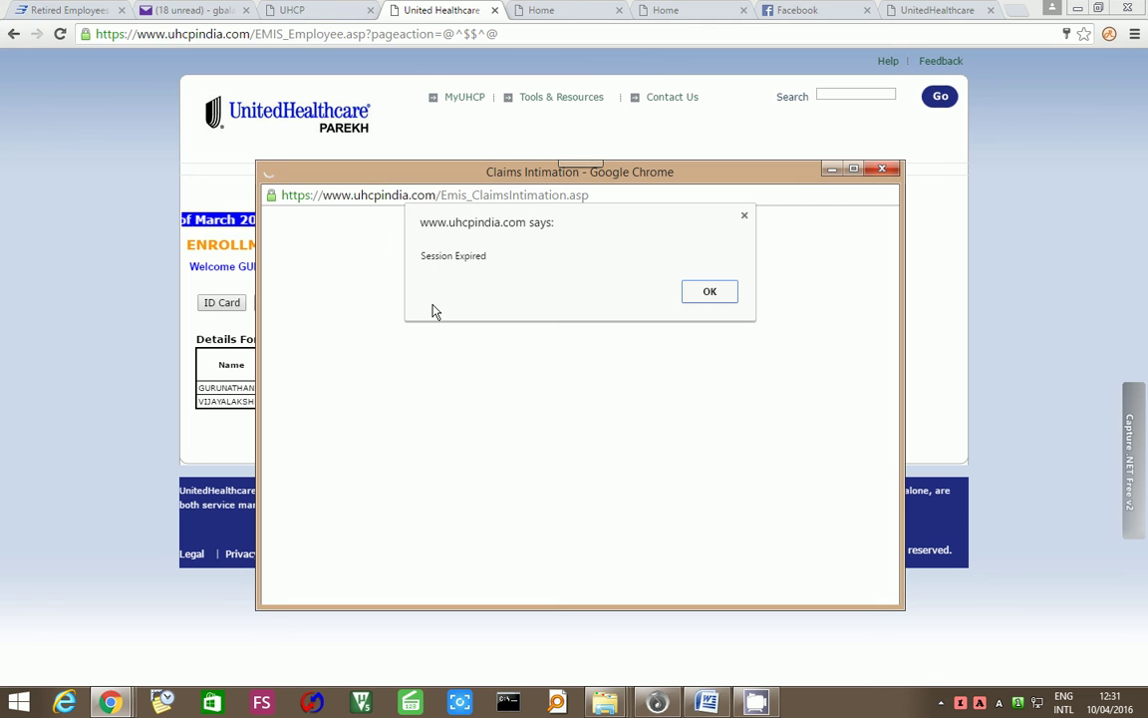
{"action": "left_click", "coordinate": [725, 297]}
{"action": "left_click", "coordinate": [882, 168]}
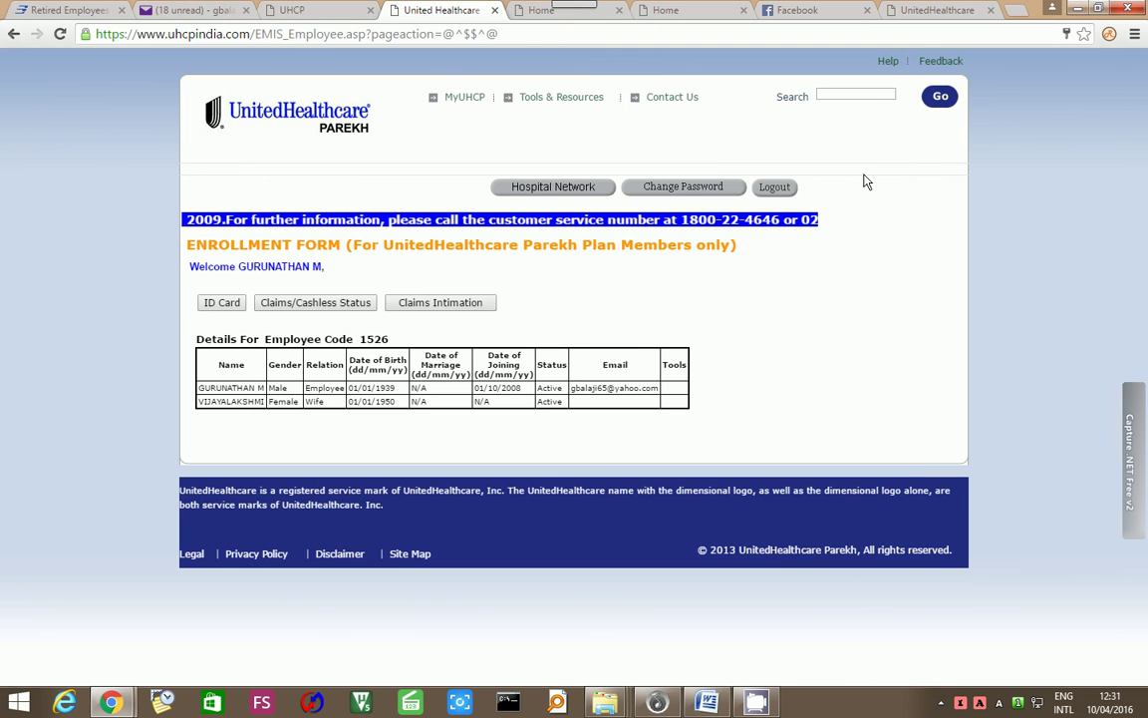
Search the hospital network for 'm s ramaiah', review the single Bangalore result, then close it
{"action": "left_click", "coordinate": [522, 191]}
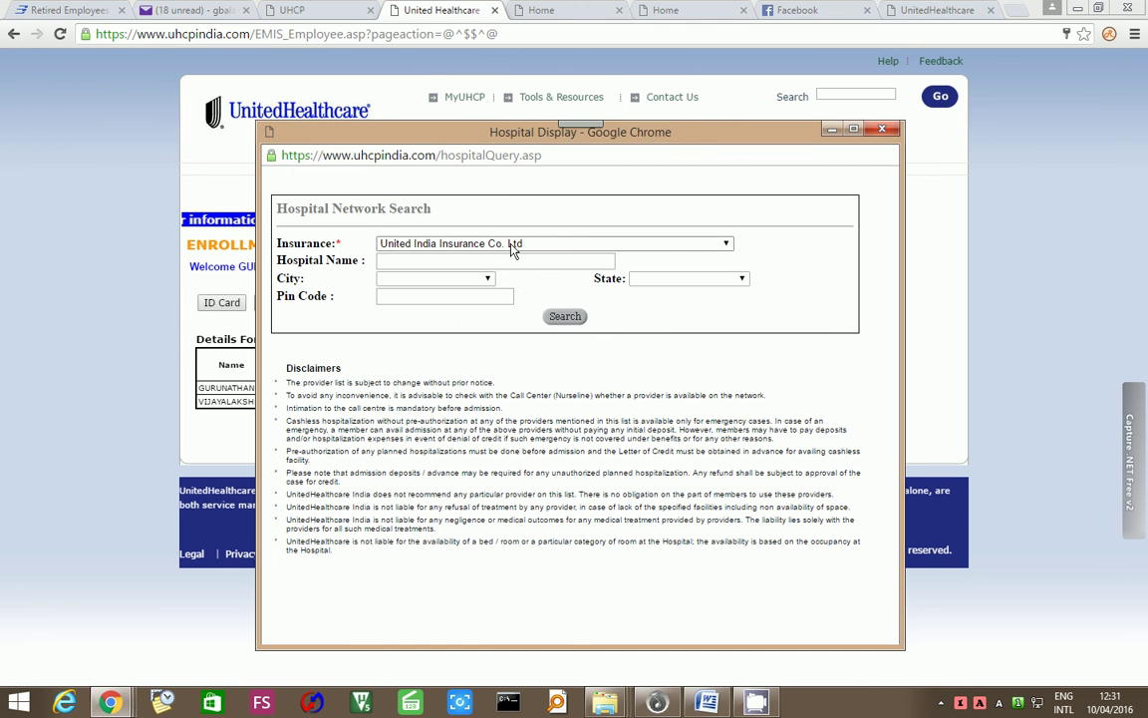
{"action": "left_click", "coordinate": [402, 262]}
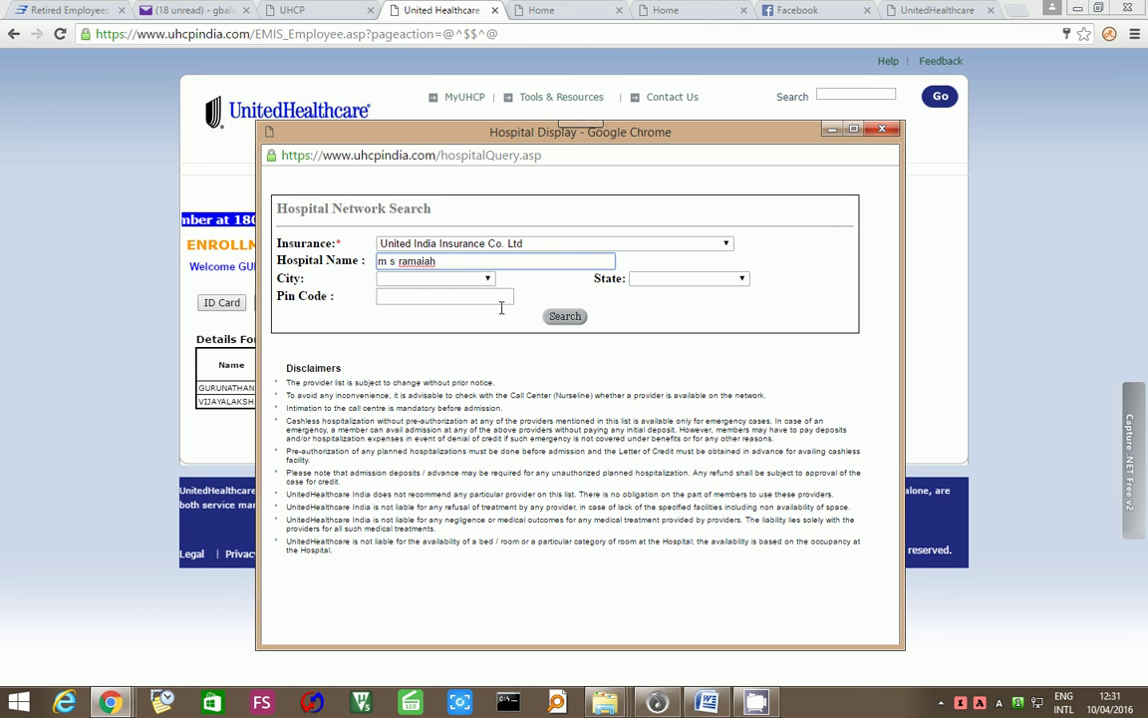
{"action": "left_click", "coordinate": [565, 317]}
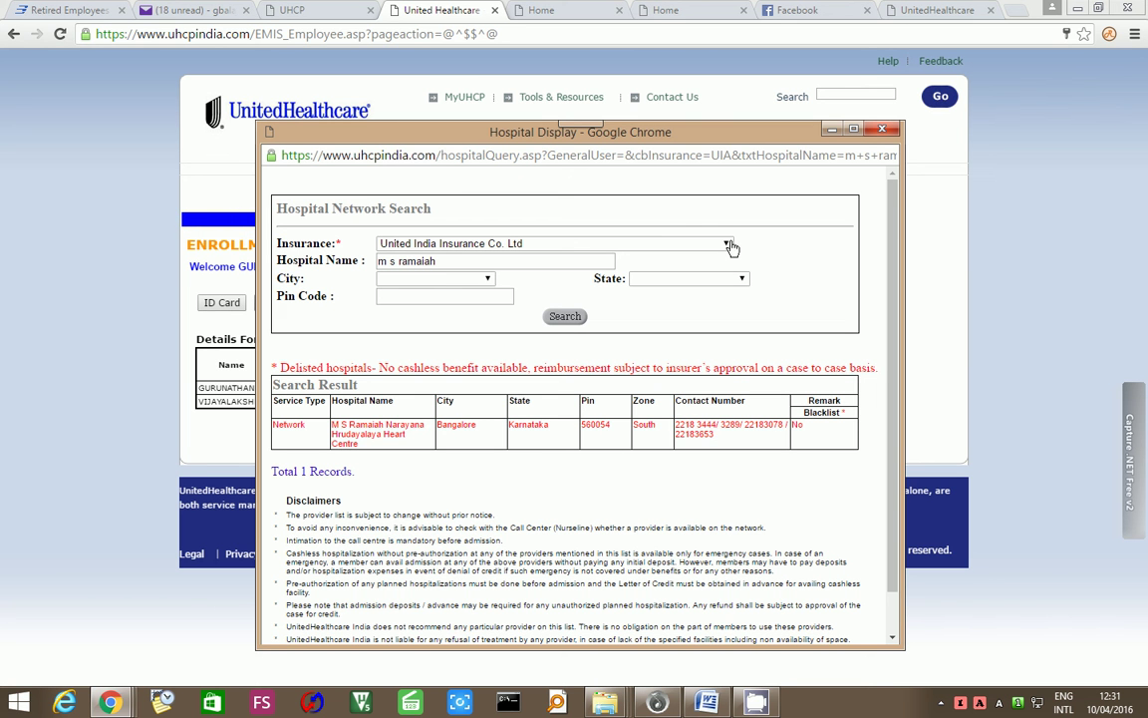
{"action": "left_click", "coordinate": [881, 129]}
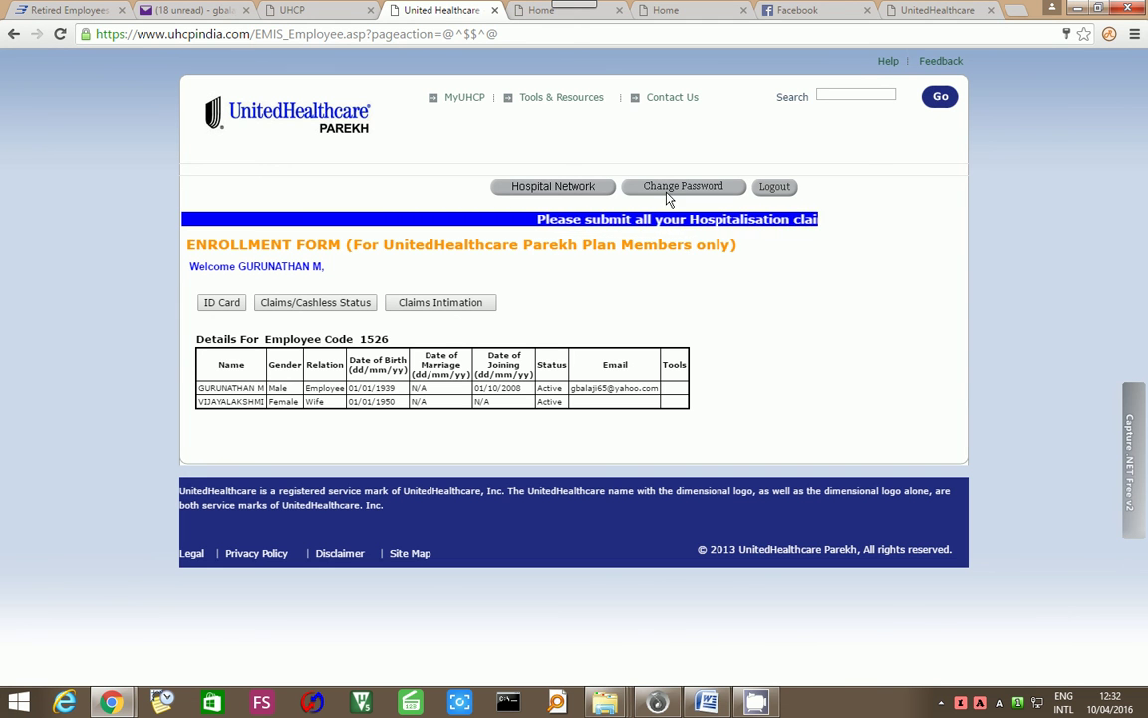
Try printing the first member's ID card and dismiss the Session Expired alert
{"action": "left_click", "coordinate": [220, 302]}
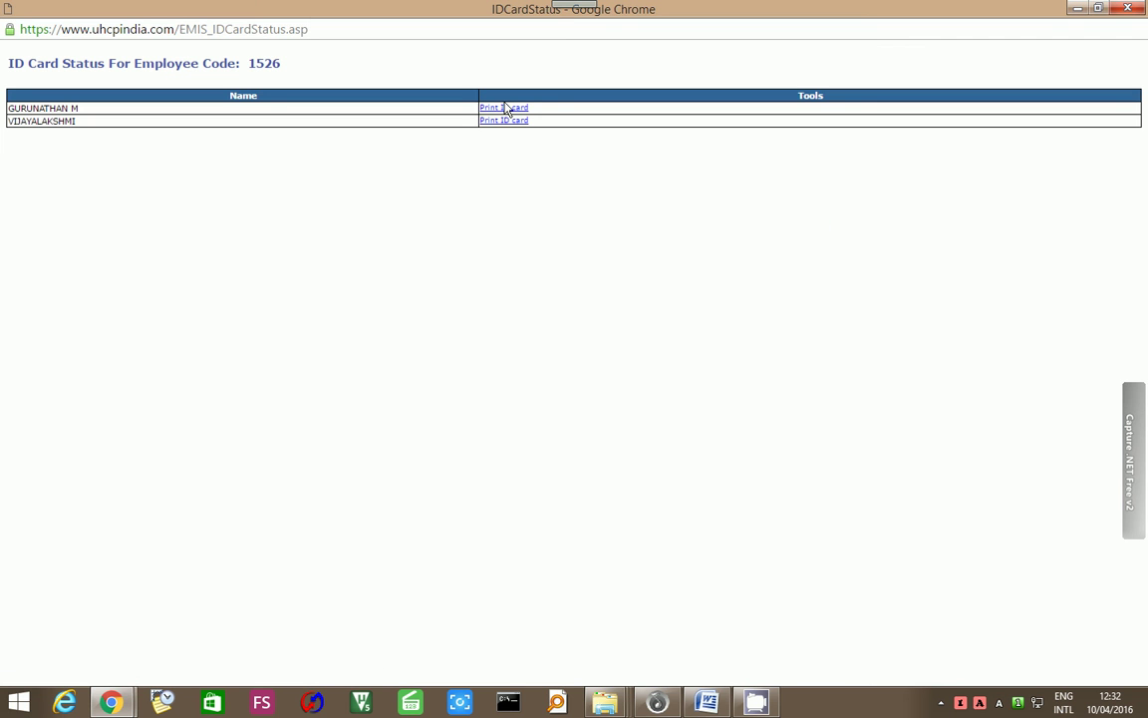
{"action": "left_click", "coordinate": [505, 107]}
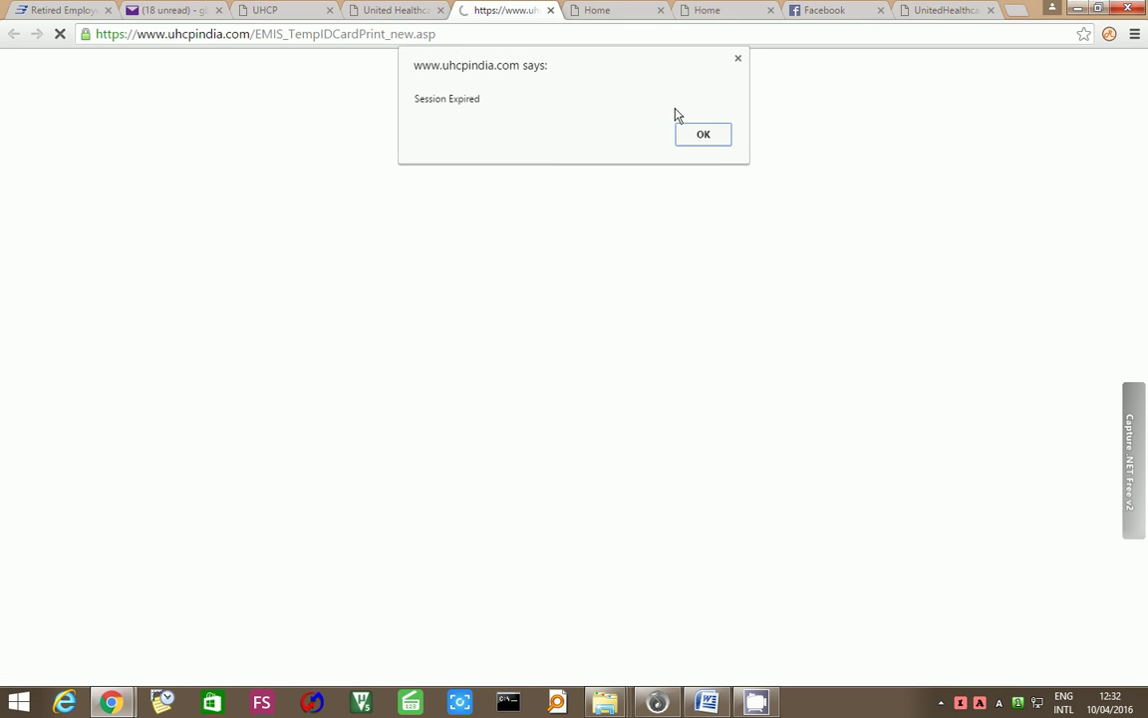
{"action": "left_click", "coordinate": [703, 134]}
Return to a UnitedHealthcare home page tab and go to the MyUHCP member login page
{"action": "left_click", "coordinate": [620, 10]}
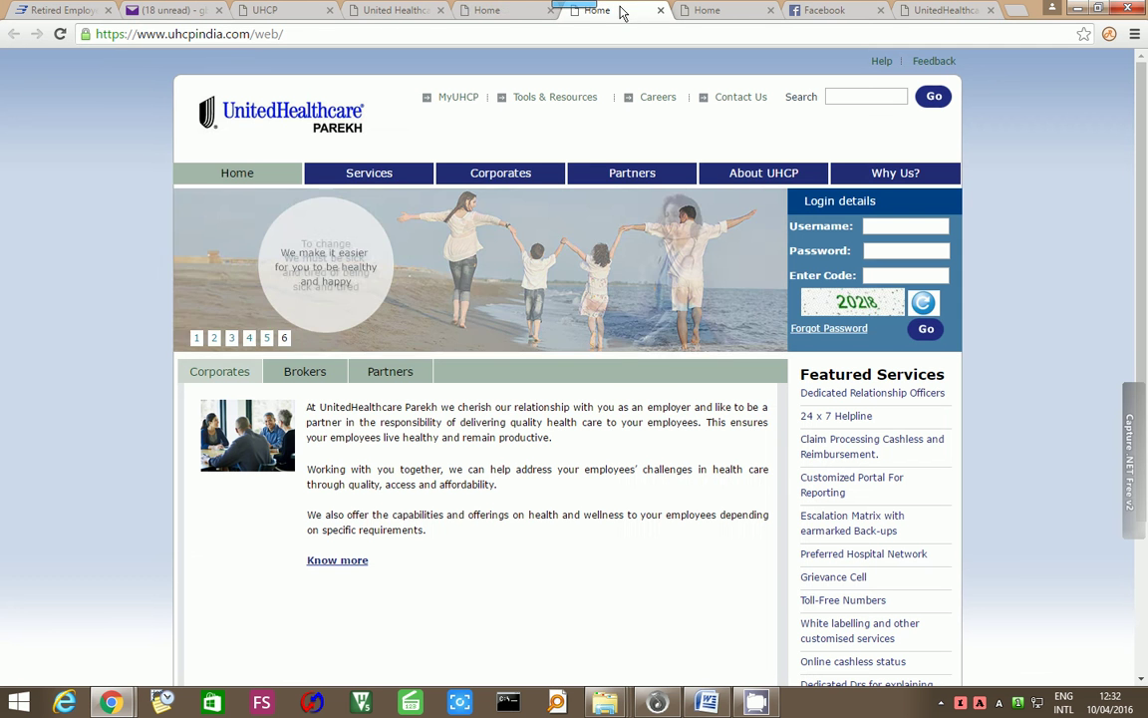
{"action": "left_click", "coordinate": [494, 12]}
{"action": "left_click", "coordinate": [597, 10]}
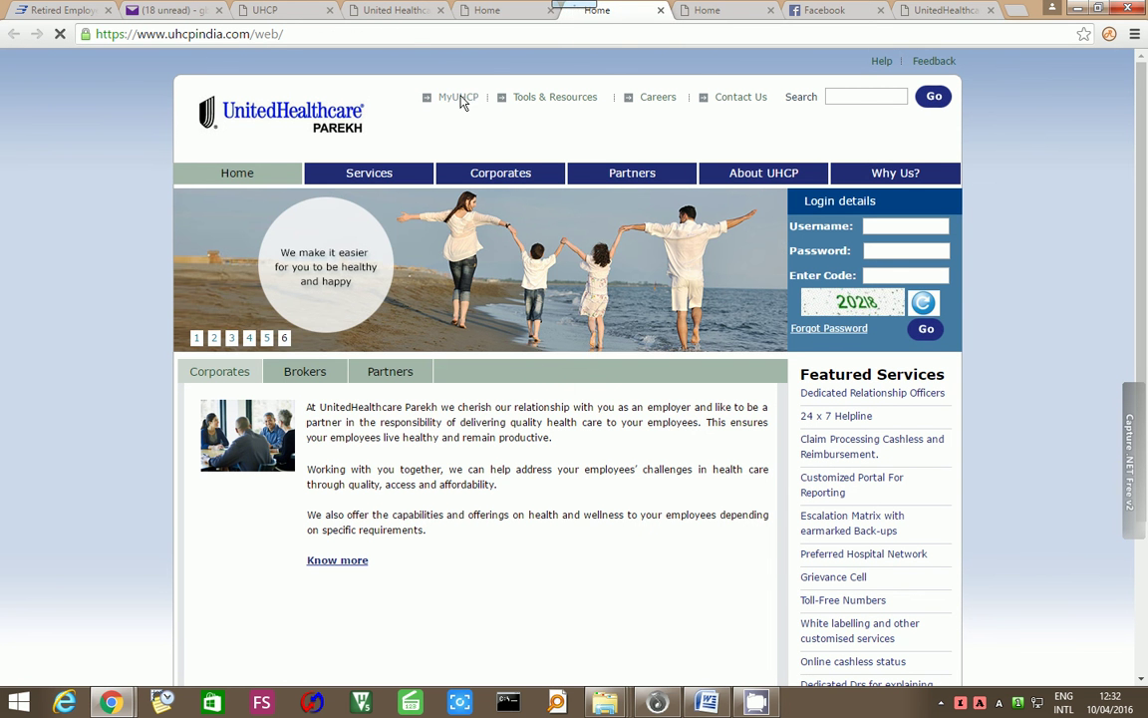
{"action": "left_click", "coordinate": [461, 99]}
{"action": "left_click", "coordinate": [570, 489]}
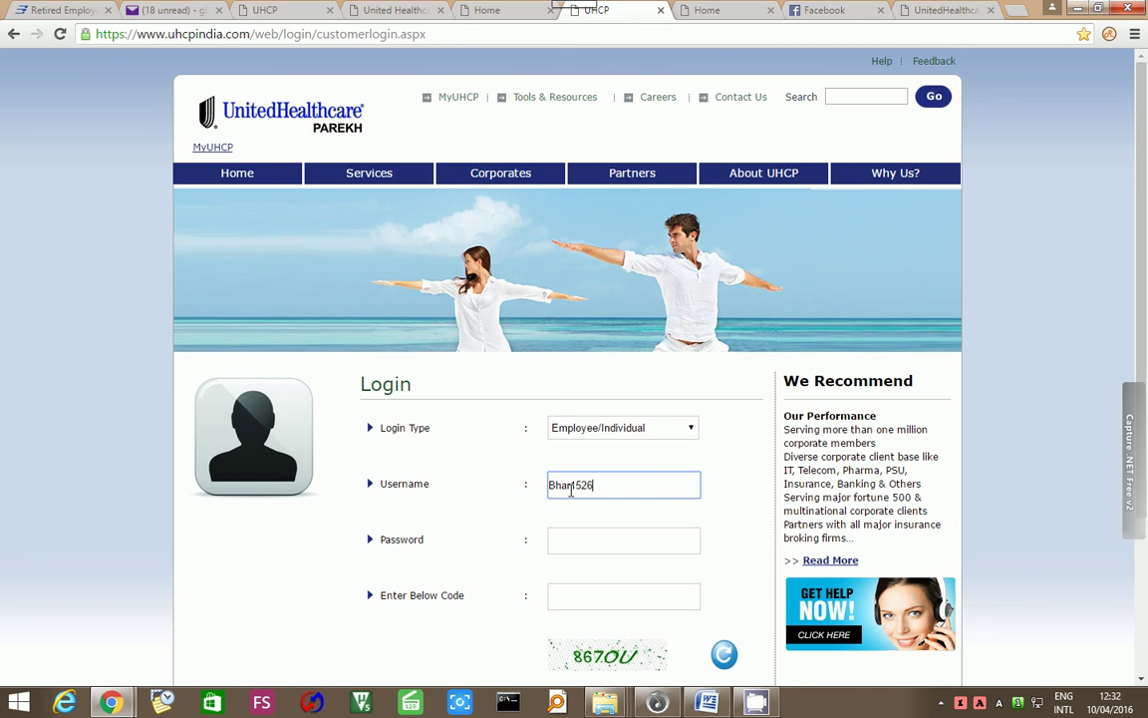
Log back in with the username, password and verification code to reach the enrollment page
{"action": "key", "text": "Tab"}
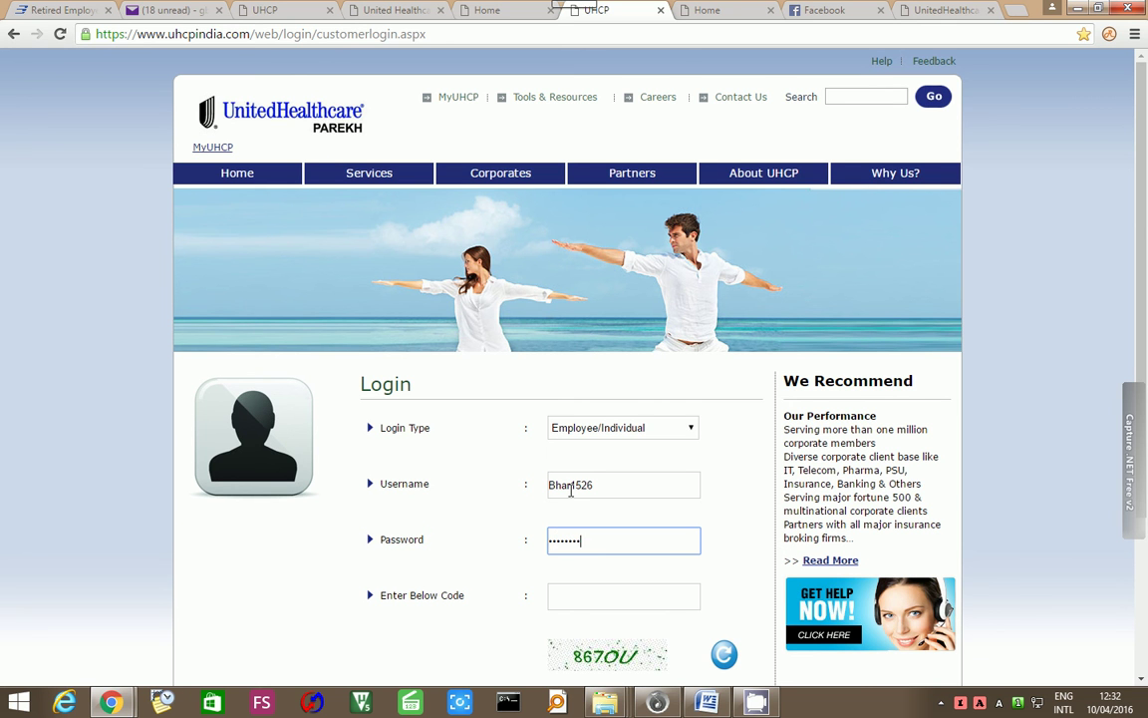
{"action": "left_click", "coordinate": [571, 605]}
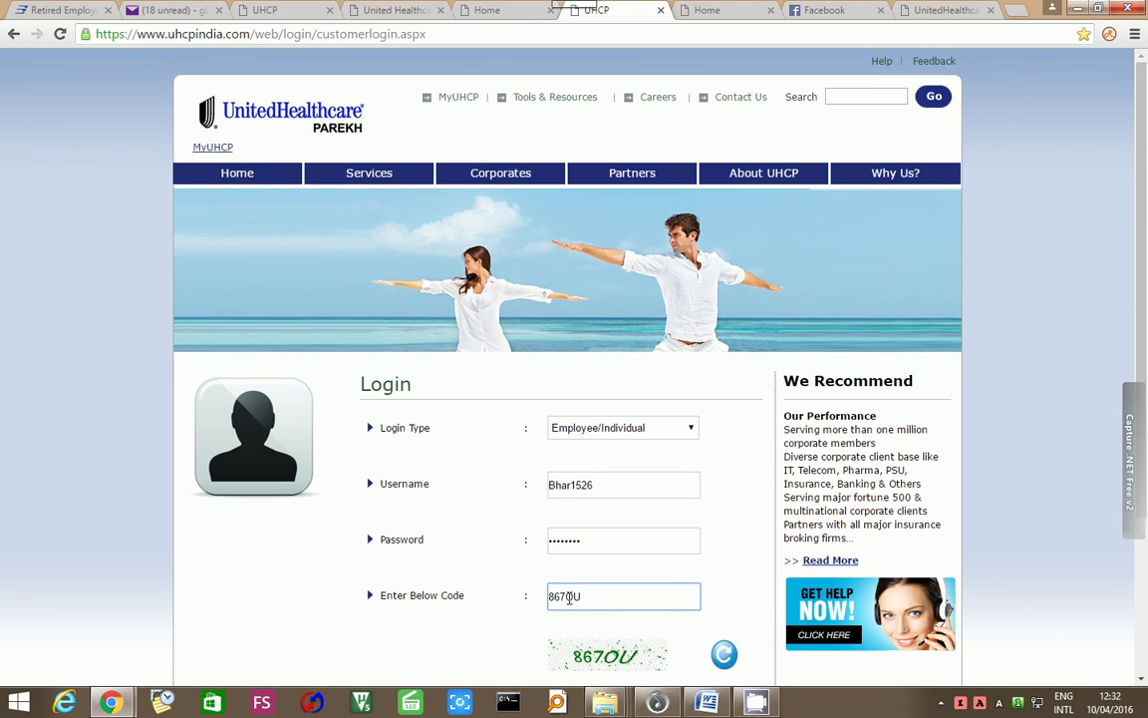
{"action": "scroll", "coordinate": [569, 598], "scroll_direction": "down", "scroll_amount": 2}
{"action": "left_click", "coordinate": [670, 628]}
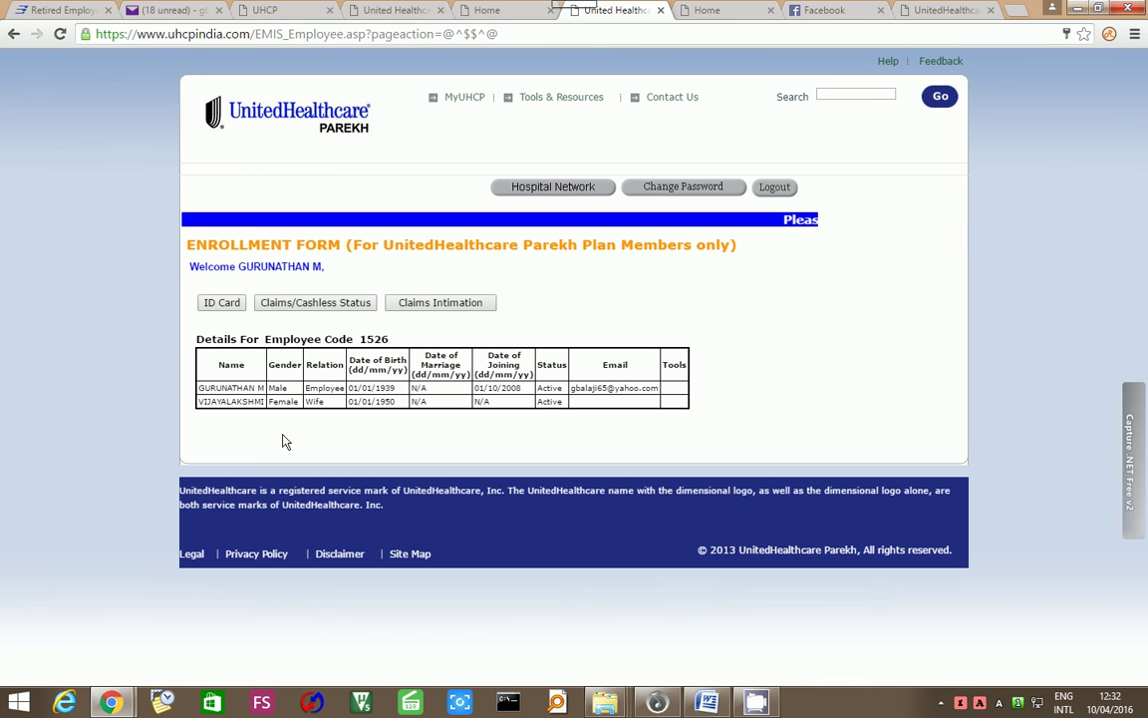
Close the extra Home tab and open the Claims/Cashless Status summary sheet
{"action": "left_click", "coordinate": [223, 303]}
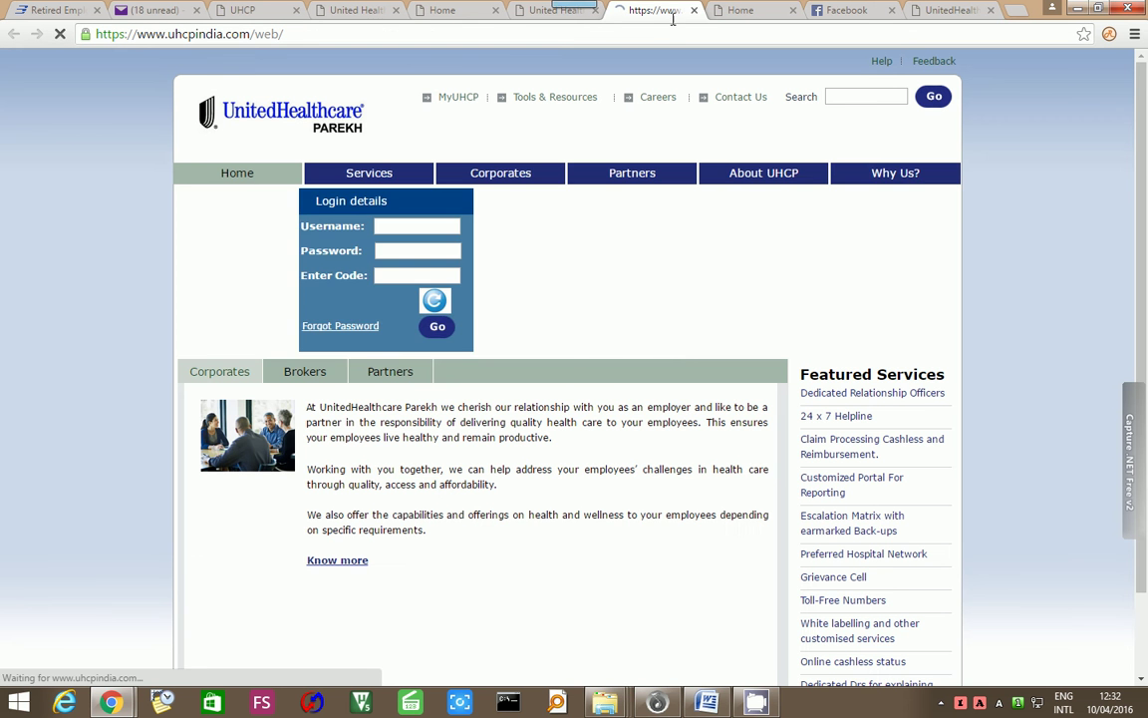
{"action": "left_click", "coordinate": [694, 10]}
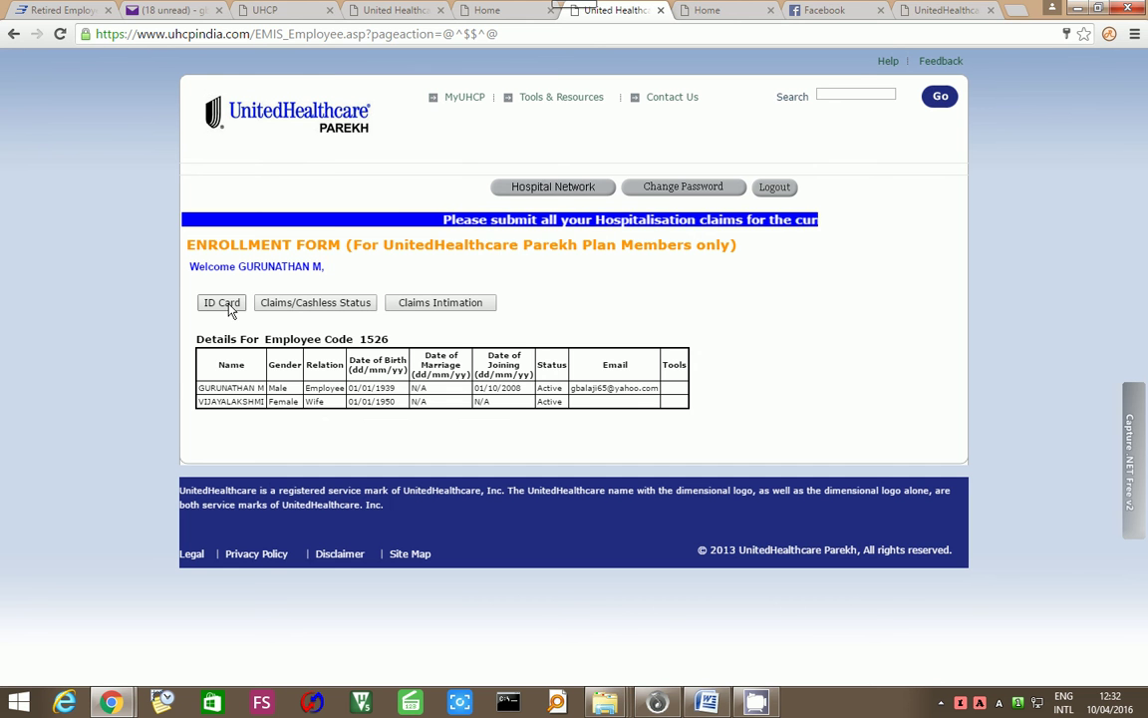
{"action": "left_click", "coordinate": [315, 303]}
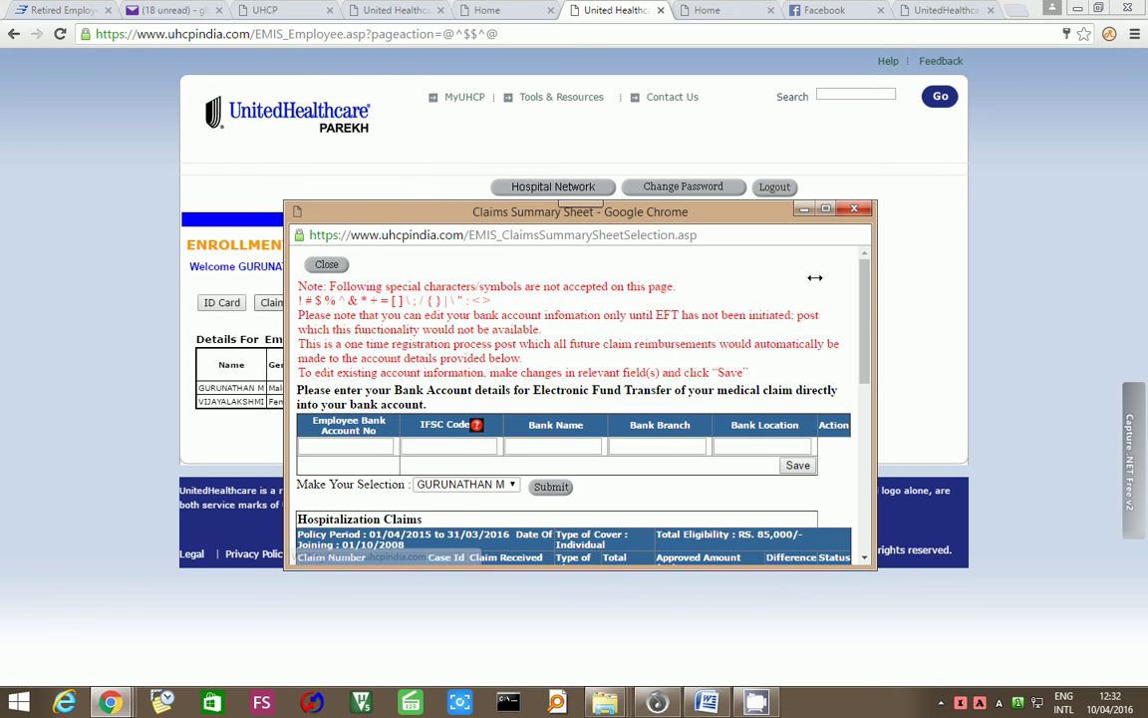
Maximize the claims summary, try the 2015 claim's details, dismiss Session Expired, and close it
{"action": "double_click", "coordinate": [745, 210]}
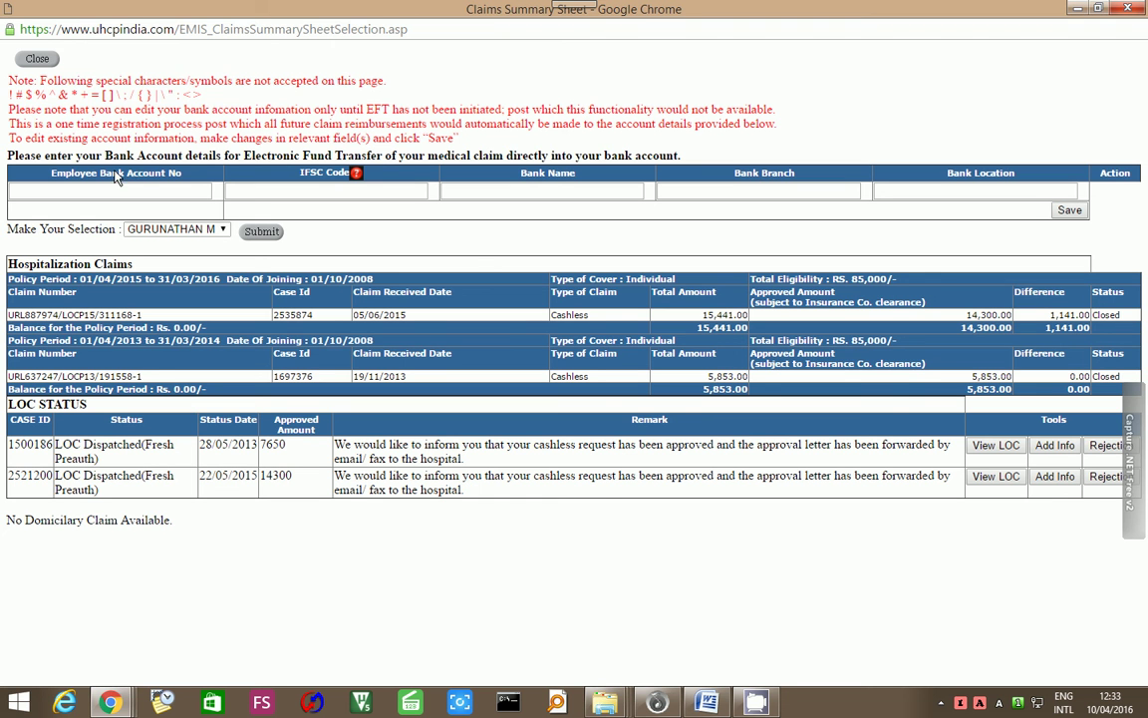
{"action": "left_click", "coordinate": [100, 316]}
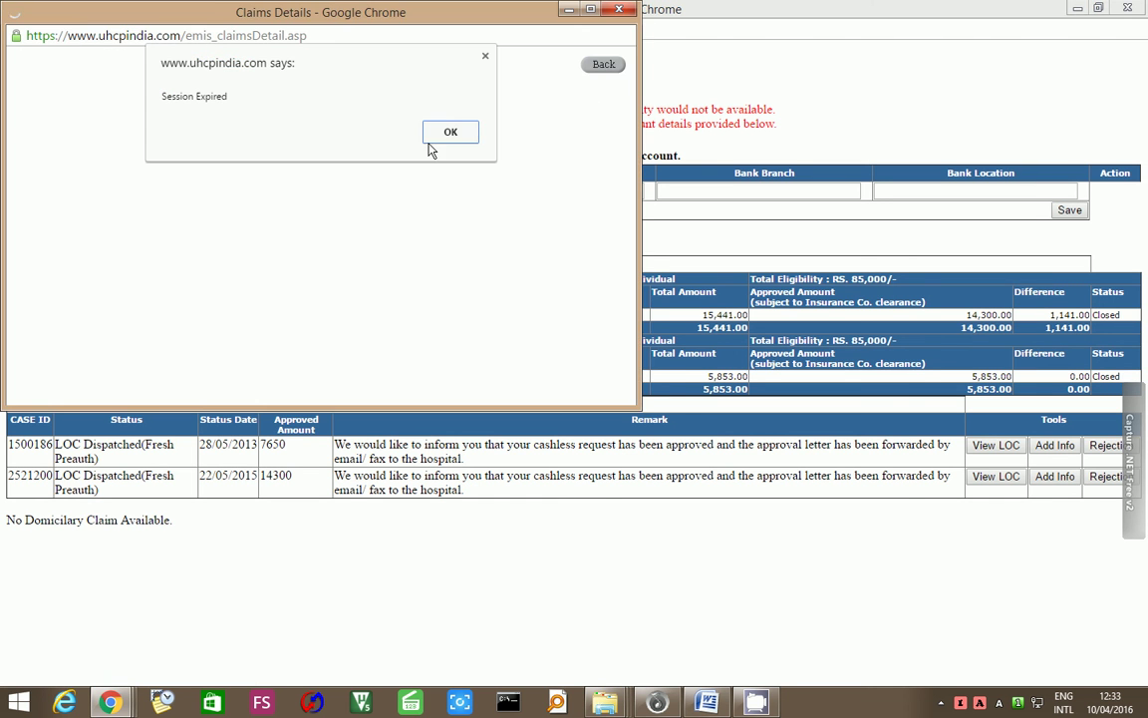
{"action": "left_click", "coordinate": [438, 137]}
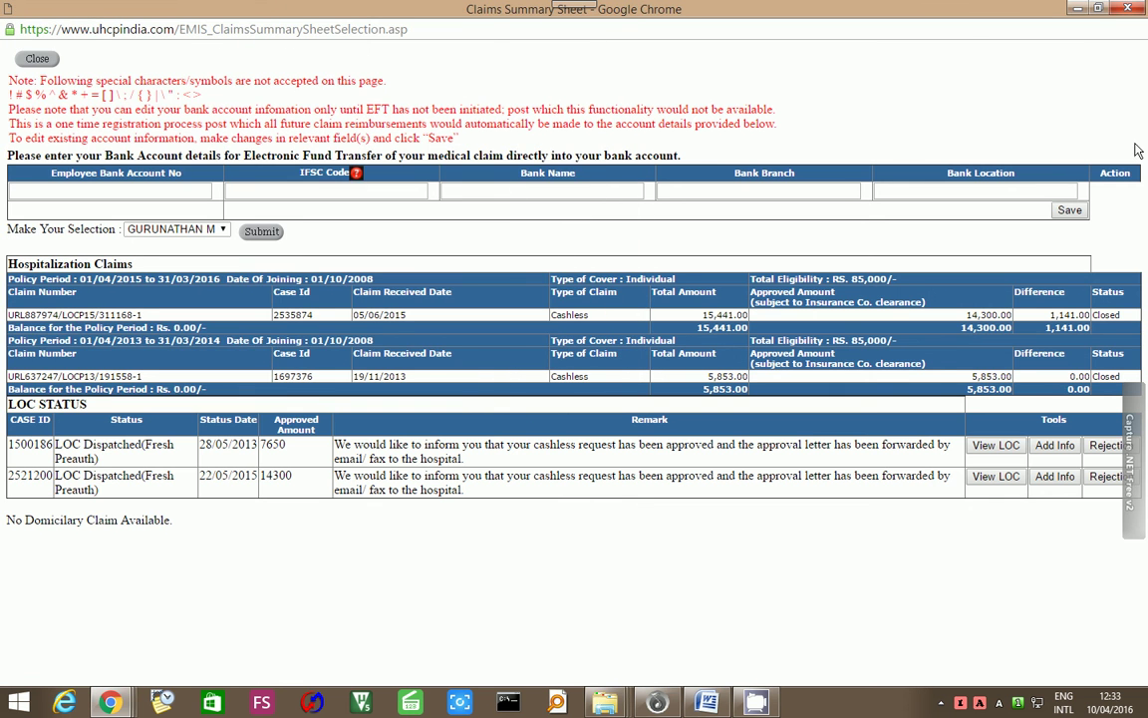
{"action": "left_click", "coordinate": [1127, 8]}
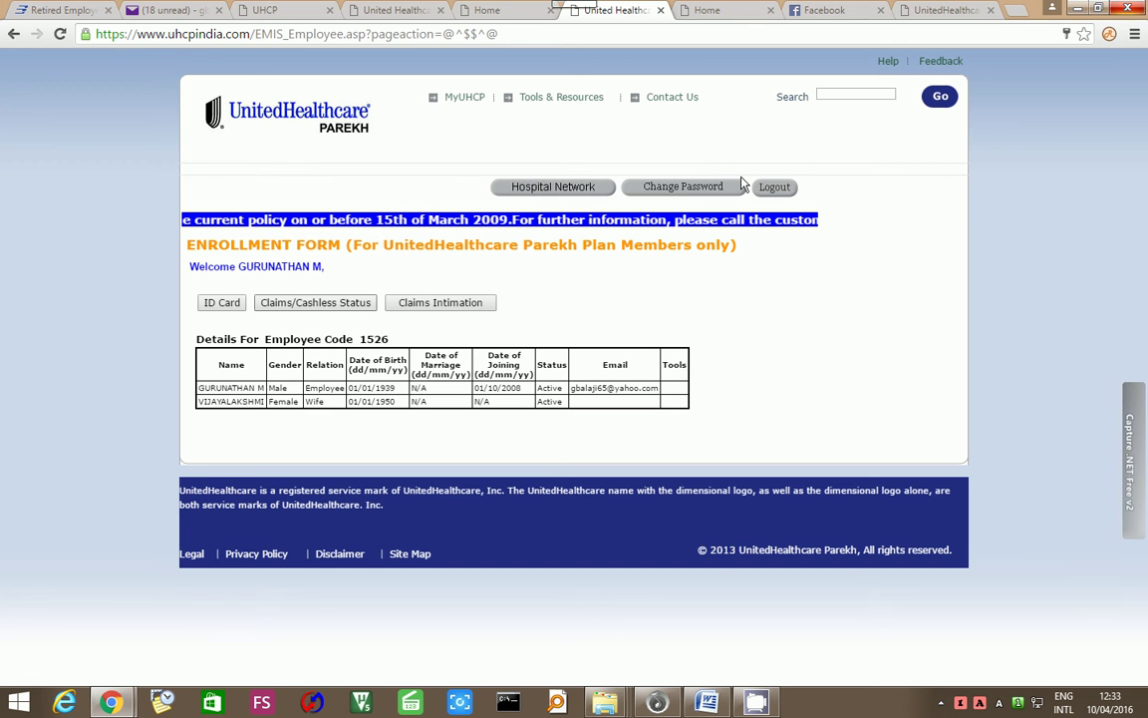